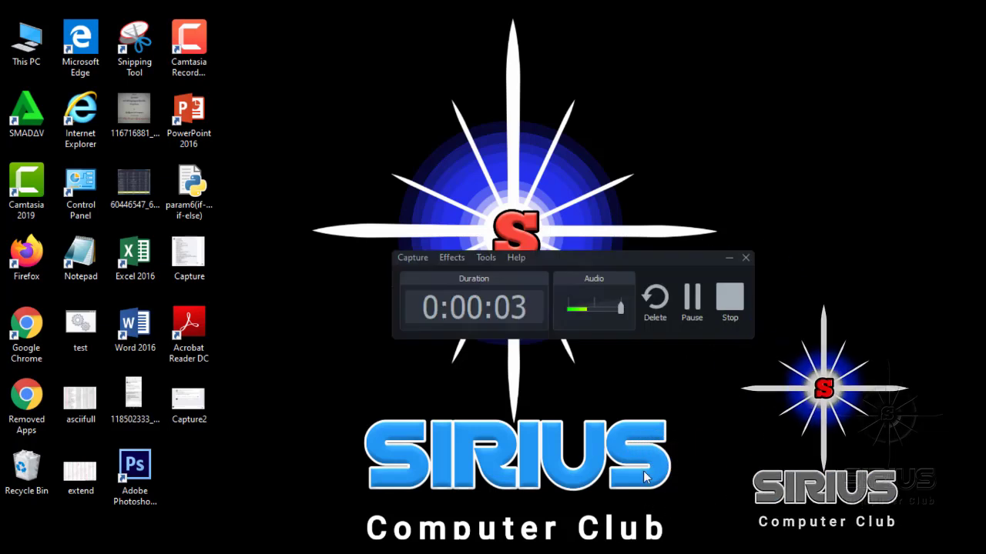
left_click(728, 257)
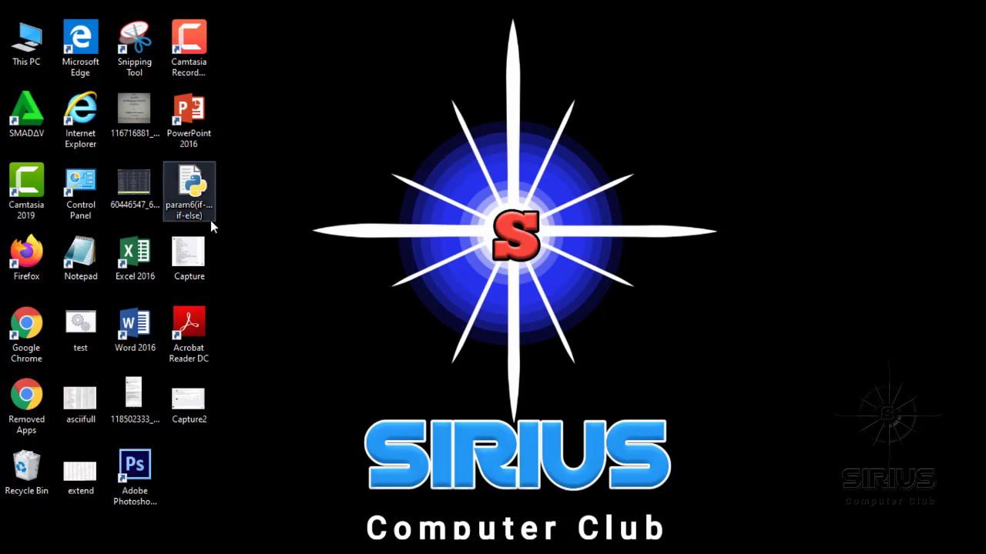
left_click(196, 199)
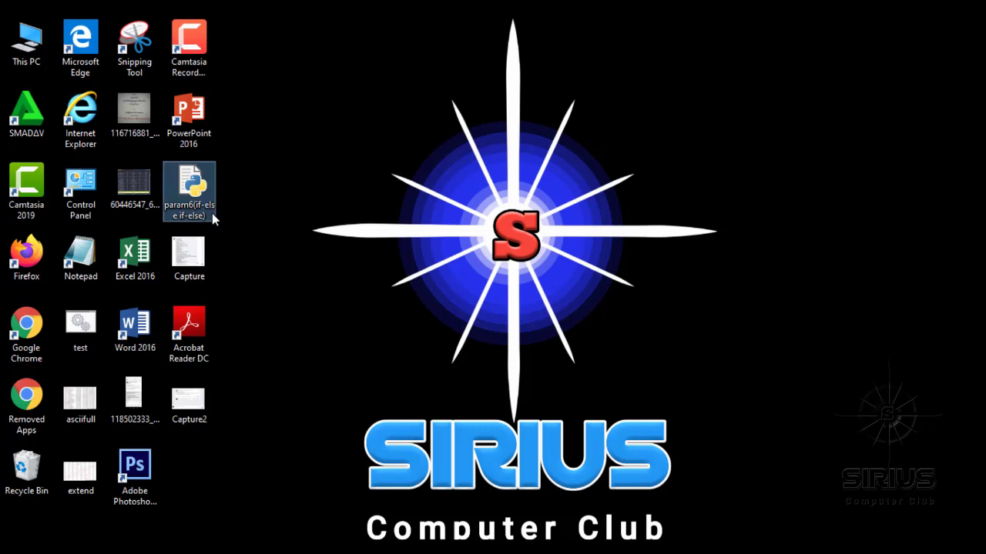
mouse_move(208, 217)
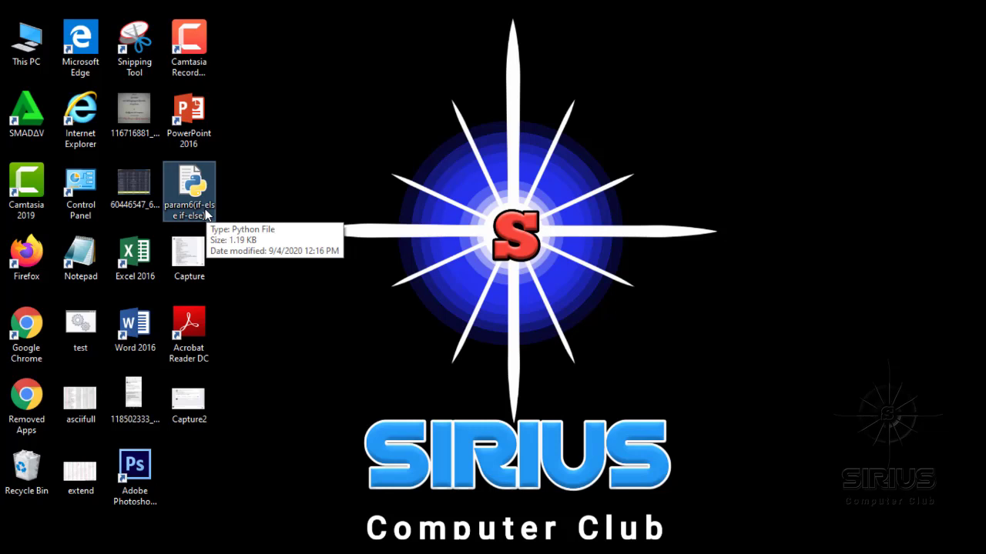
right_click(343, 140)
left_click(384, 178)
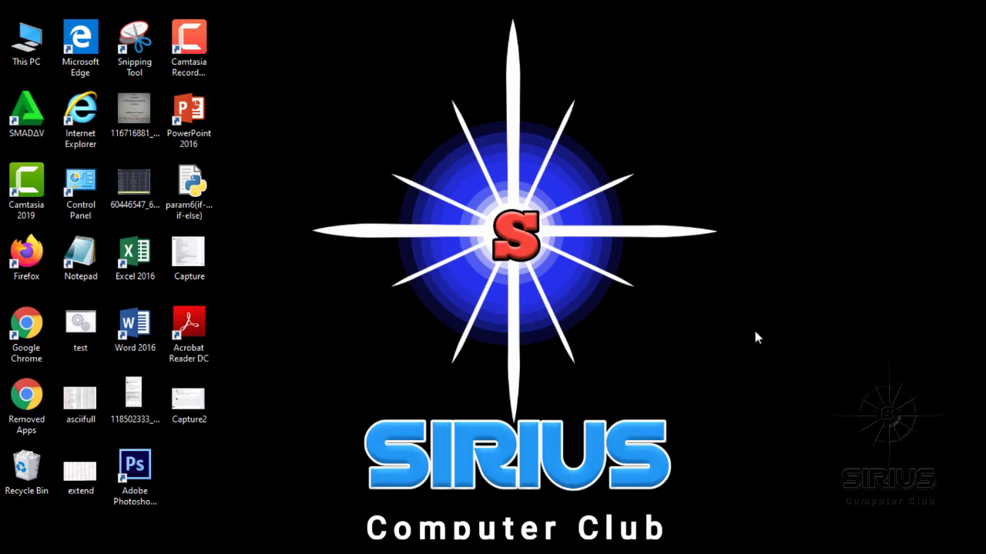
- Open a Command Prompt window and move it clear of the desktop icons
key("super+r")
type("cmd")
key("Return")
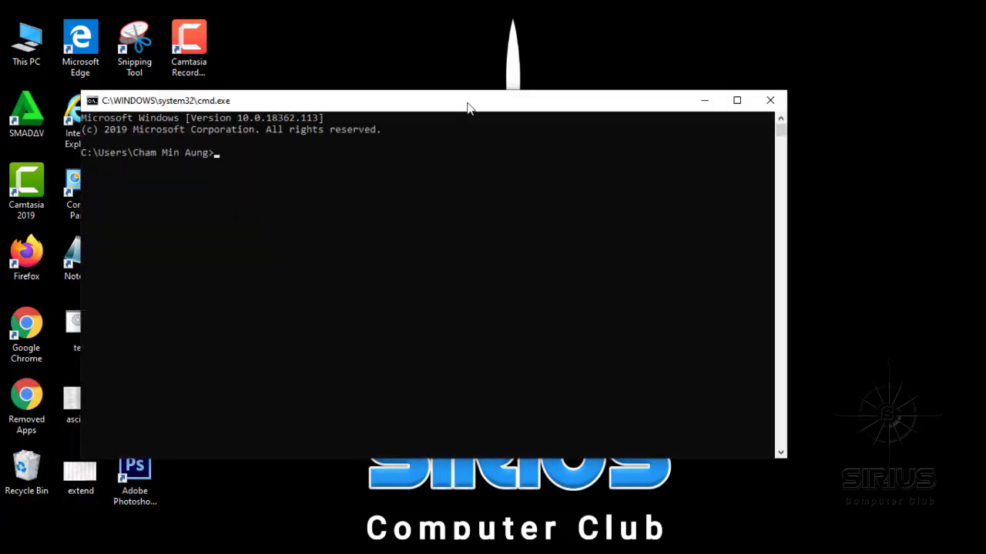
left_click_drag(467, 106, 618, 89)
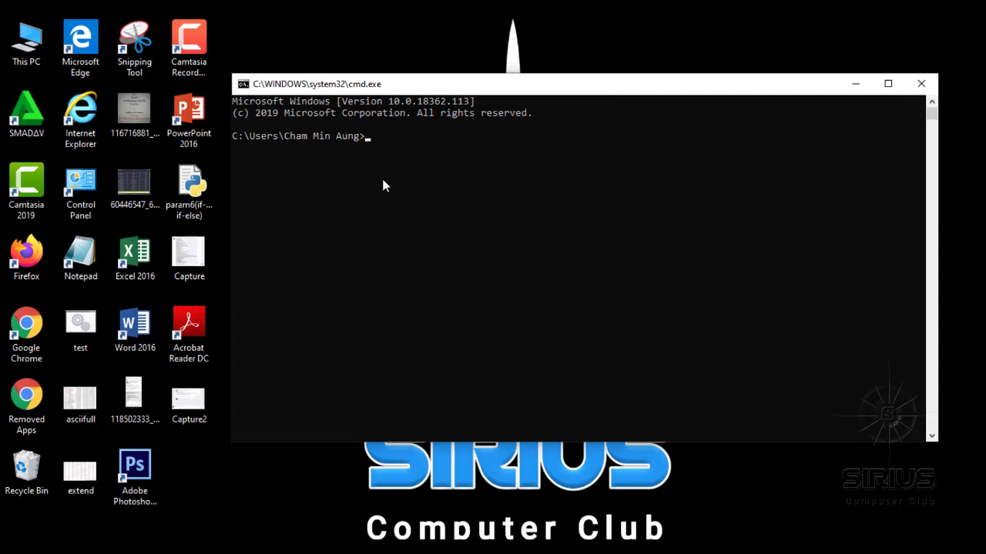
- Start the Python interpreter with the python command to check the installed version, and close the console window
type("python")
key("Return")
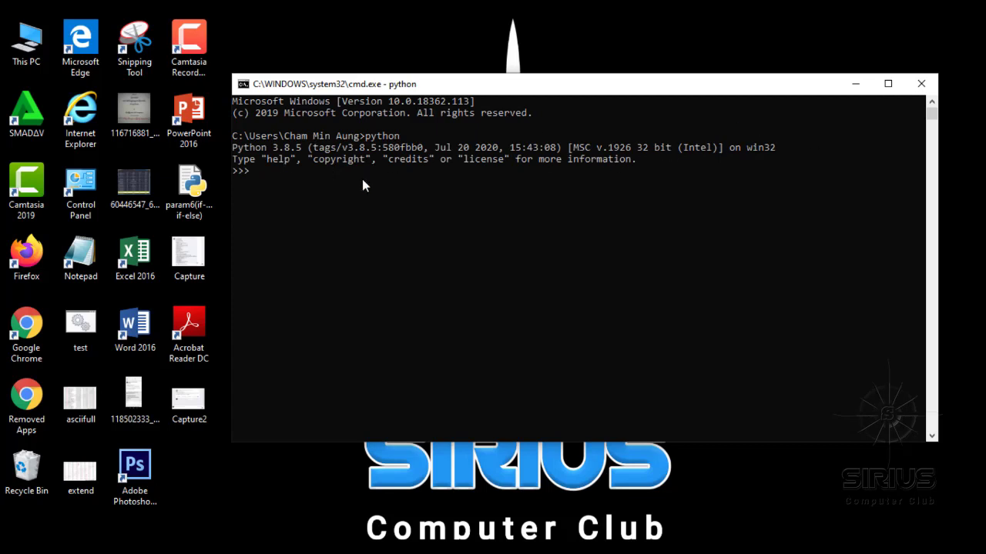
left_click_drag(549, 87, 564, 75)
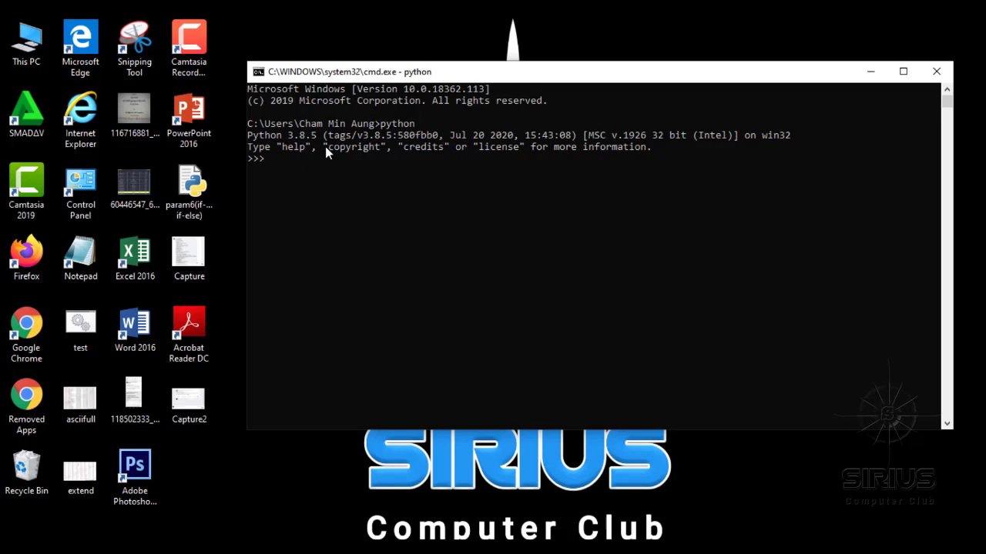
left_click_drag(727, 83, 688, 81)
left_click(897, 72)
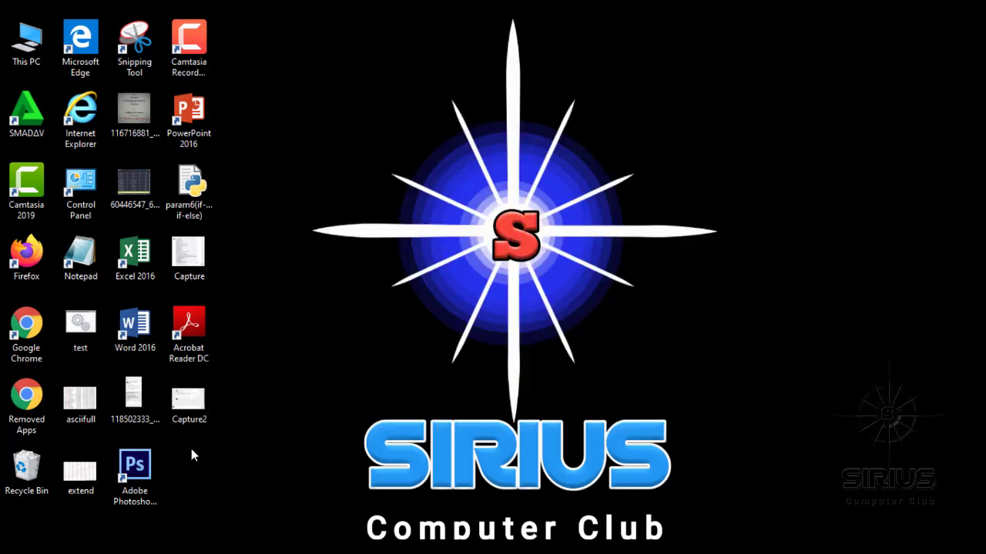
- Check the Program Files (x86) folder on drive C for a Python installation and return to the drive's root
double_click(13, 52)
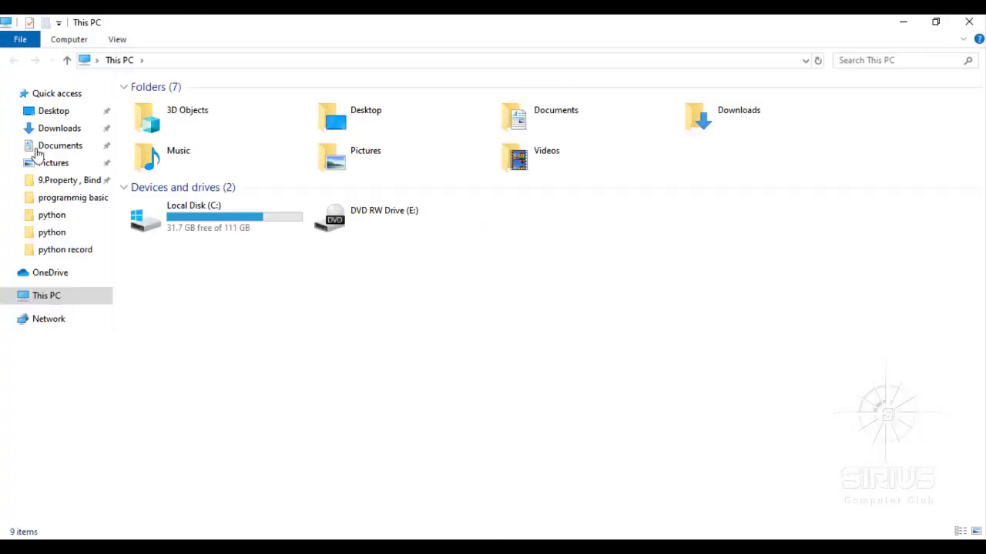
left_click(197, 226)
double_click(197, 226)
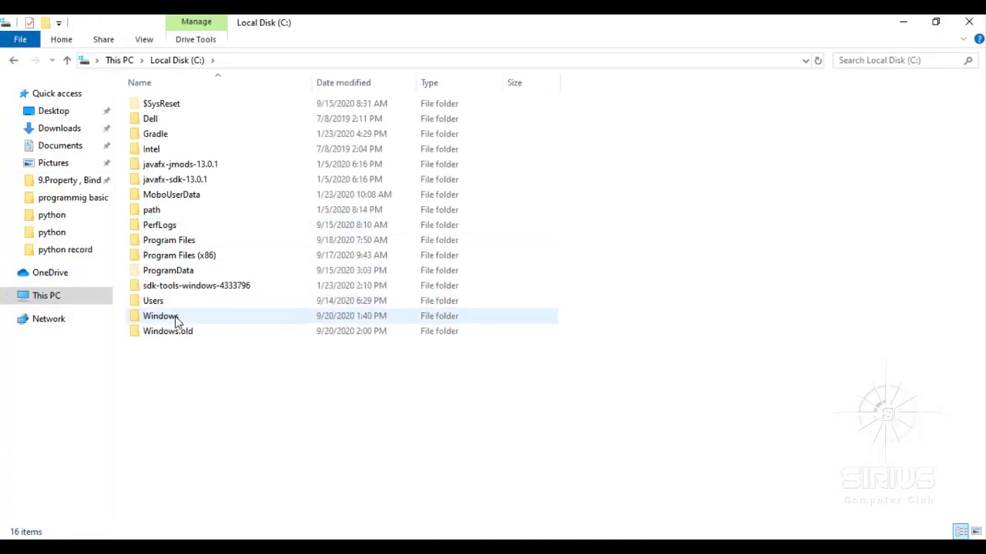
double_click(197, 258)
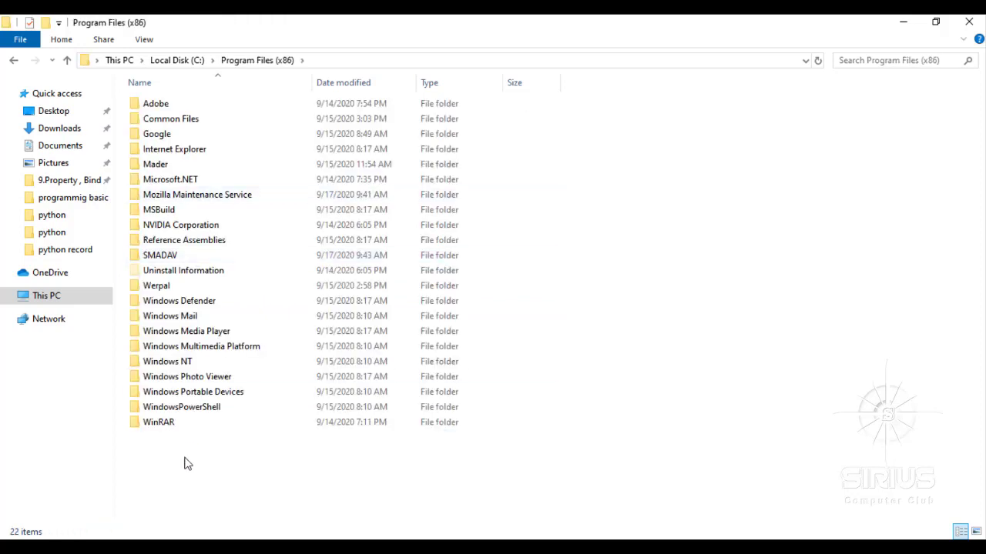
left_click(13, 60)
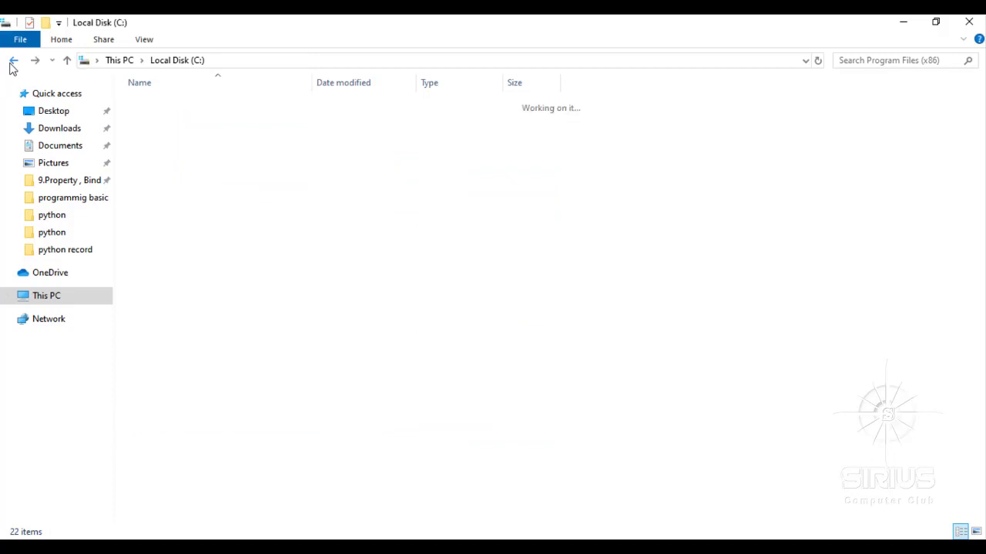
right_click(712, 185)
left_click(752, 239)
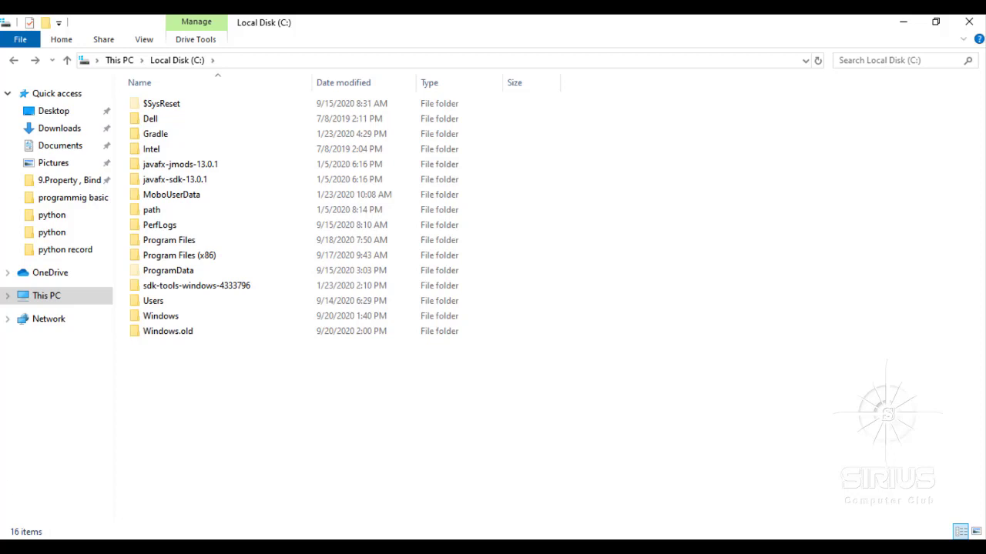
- Check the recently added Python 3.8 programs in the Windows list of installed apps
left_click(9, 547)
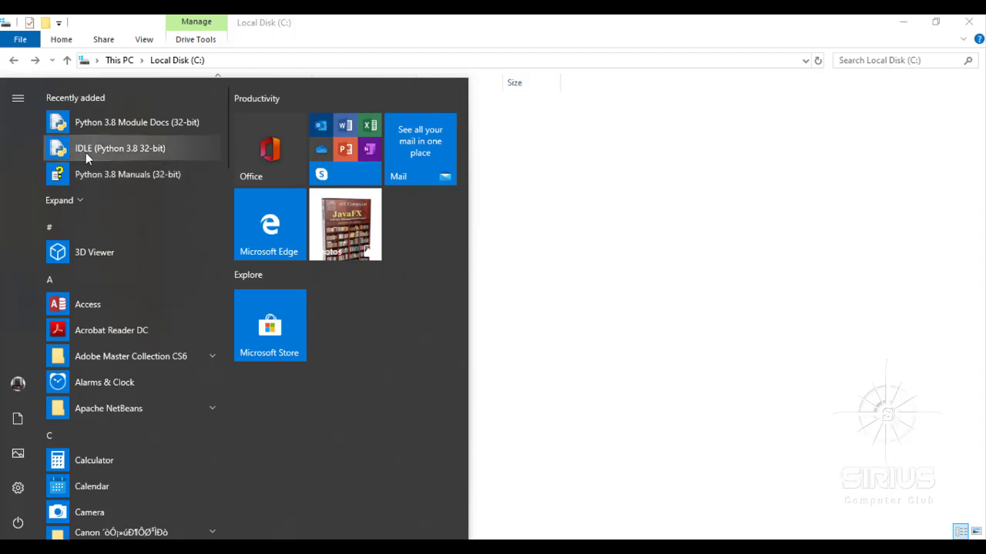
left_click(501, 224)
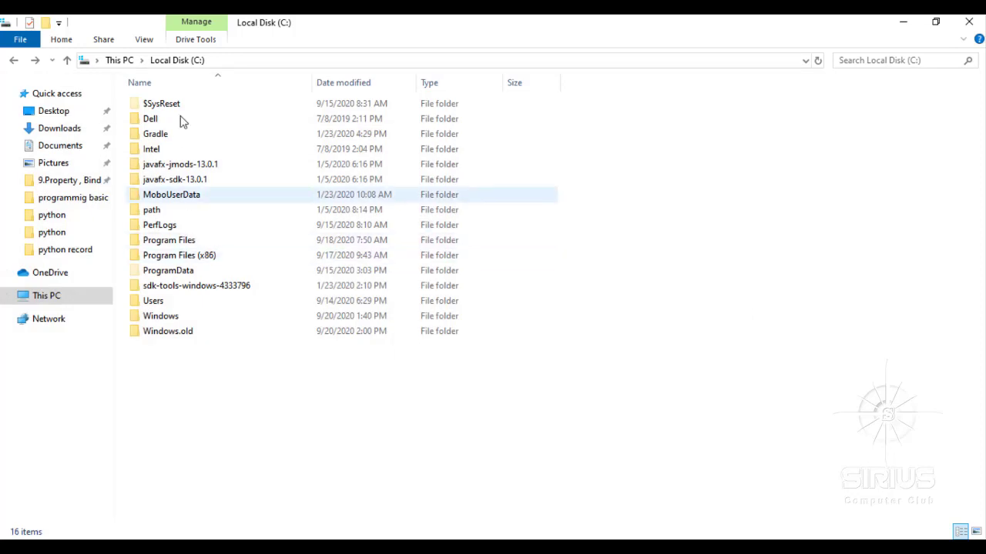
- Check the hidden files and folders setting in the advanced Folder Options and leave the dialog without changes
left_click(148, 40)
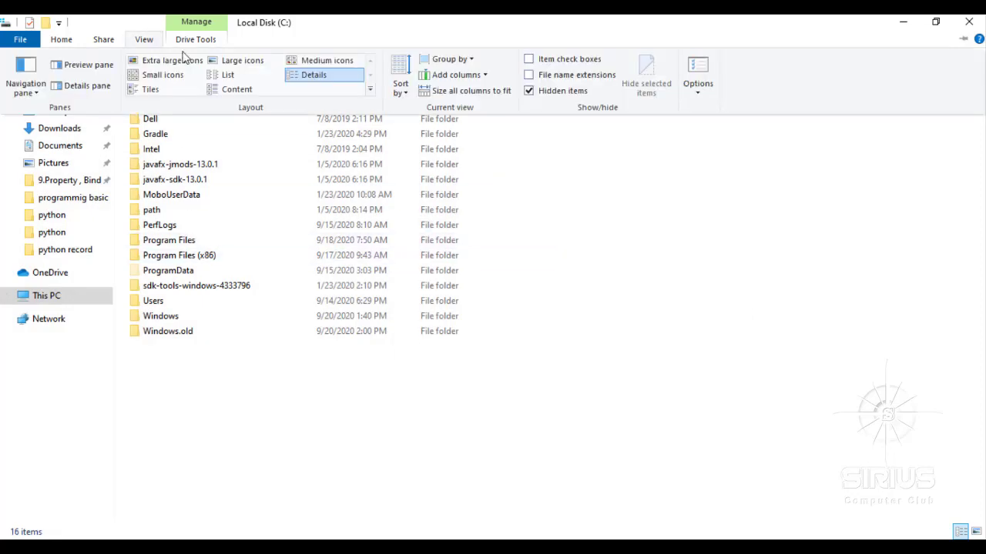
left_click(700, 77)
left_click_drag(206, 111, 684, 46)
left_click(553, 64)
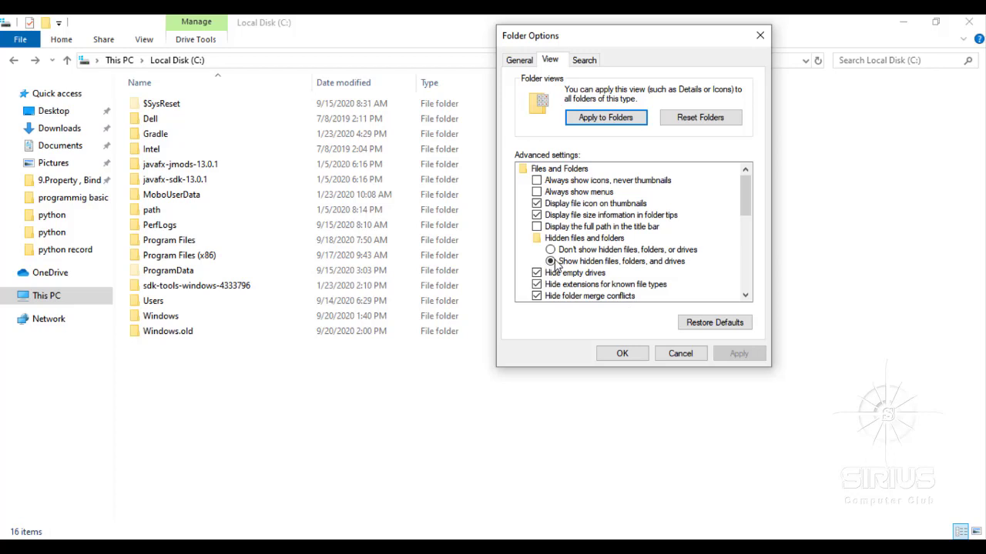
left_click(685, 357)
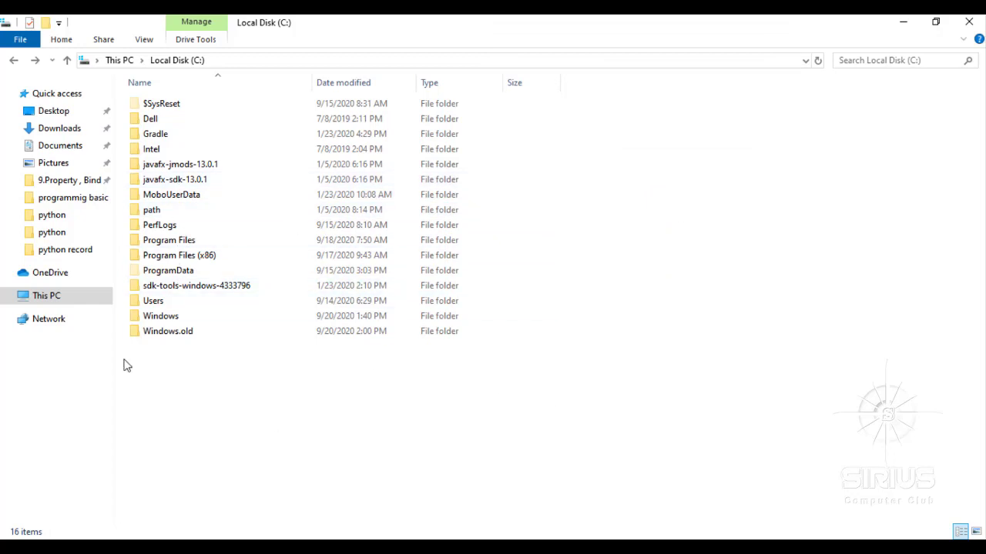
- Open the AppData\Local folder inside the user's profile folder under C:\Users
left_click(198, 306)
double_click(198, 306)
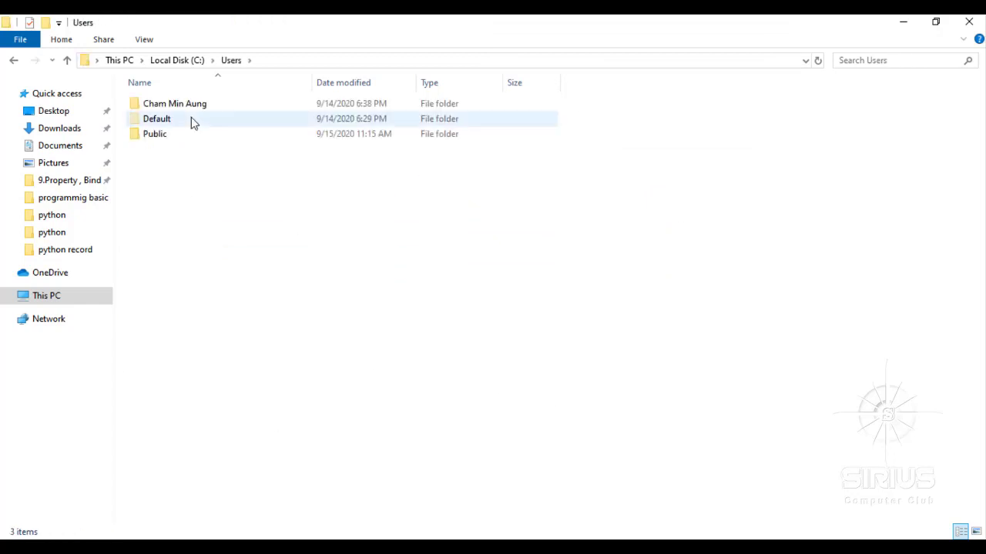
double_click(210, 105)
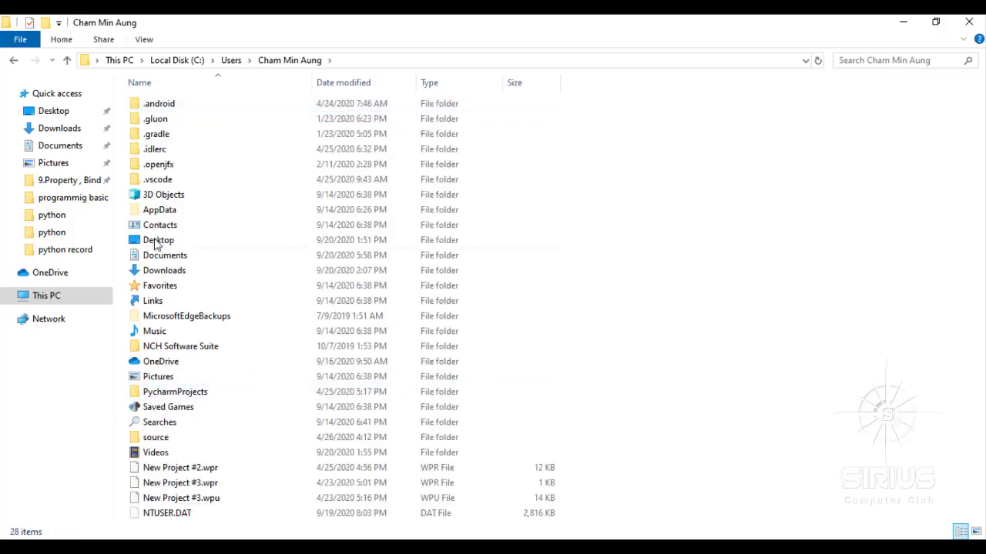
double_click(183, 215)
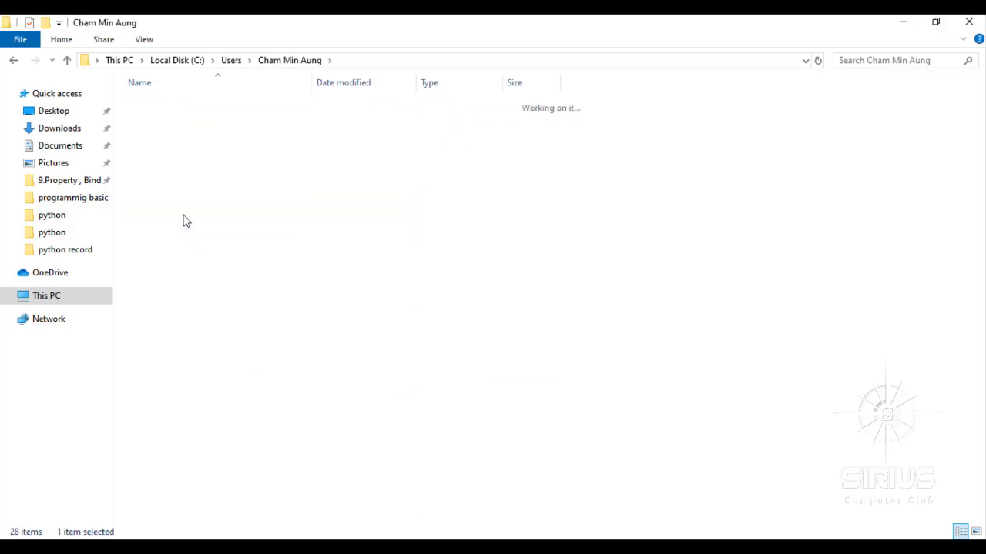
left_click(243, 111)
double_click(243, 111)
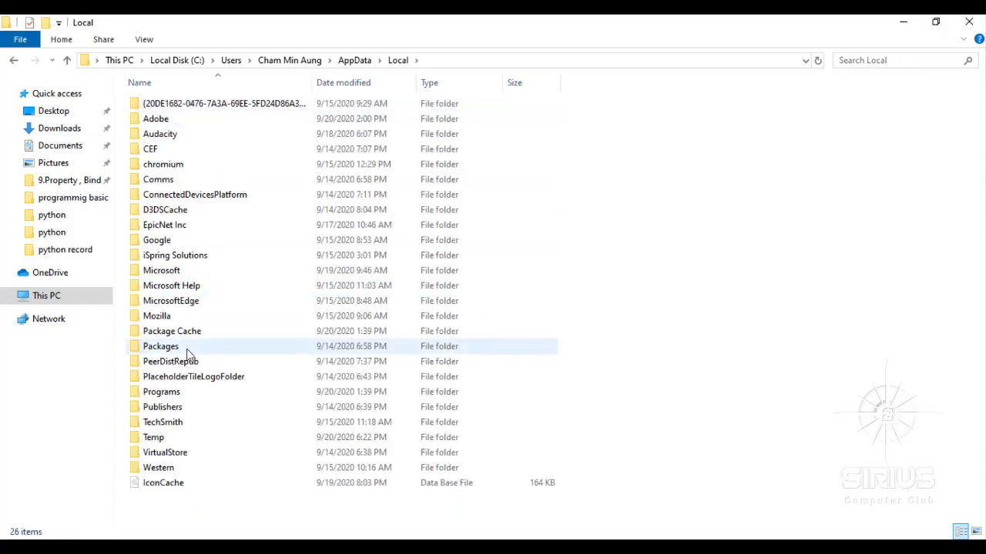
- Show the full path of the Programs folder and open its Python\Python38-32 subfolder
double_click(180, 396)
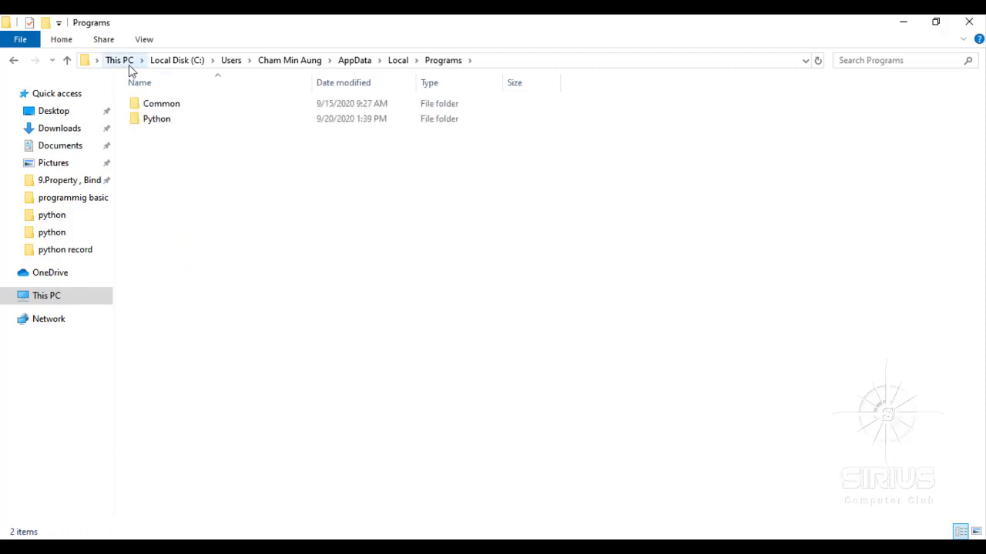
left_click(539, 65)
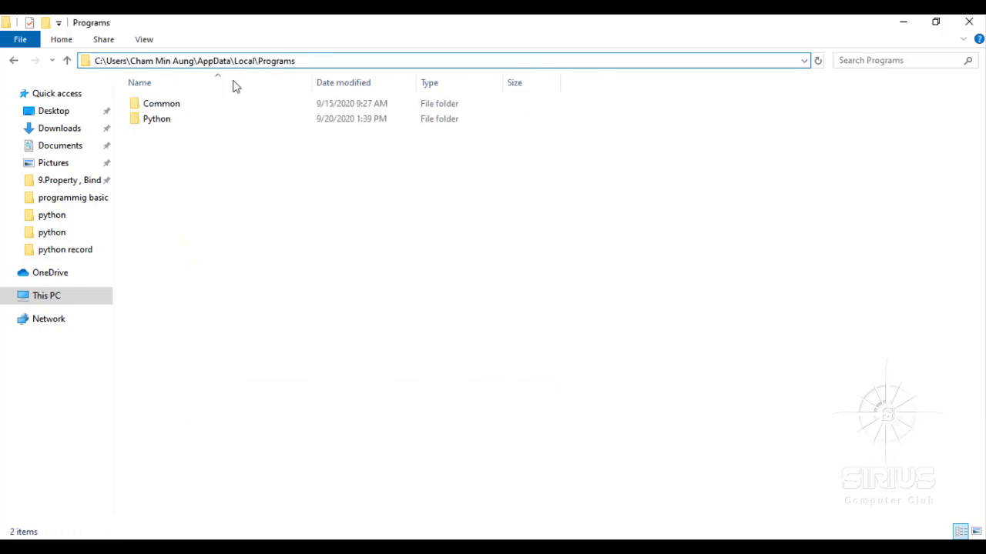
double_click(171, 129)
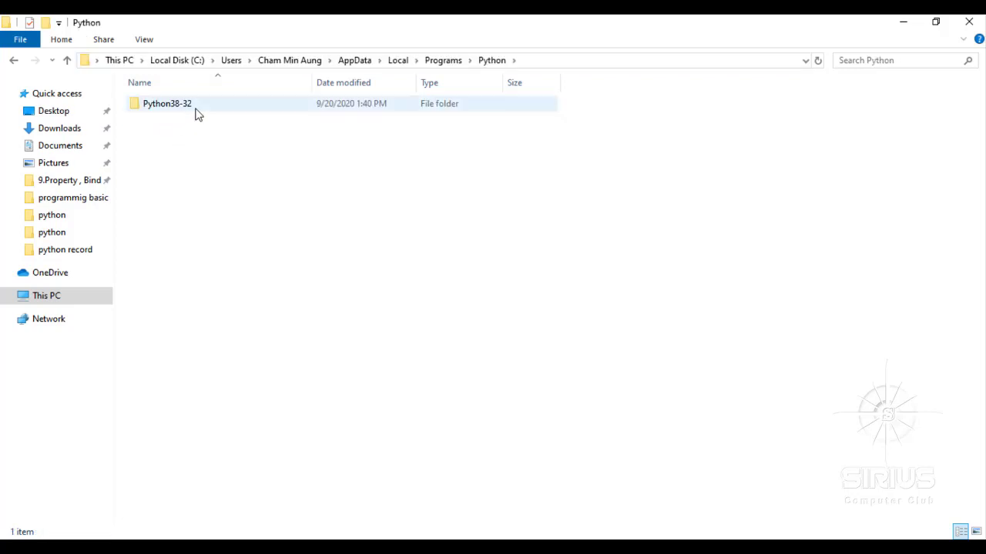
double_click(196, 113)
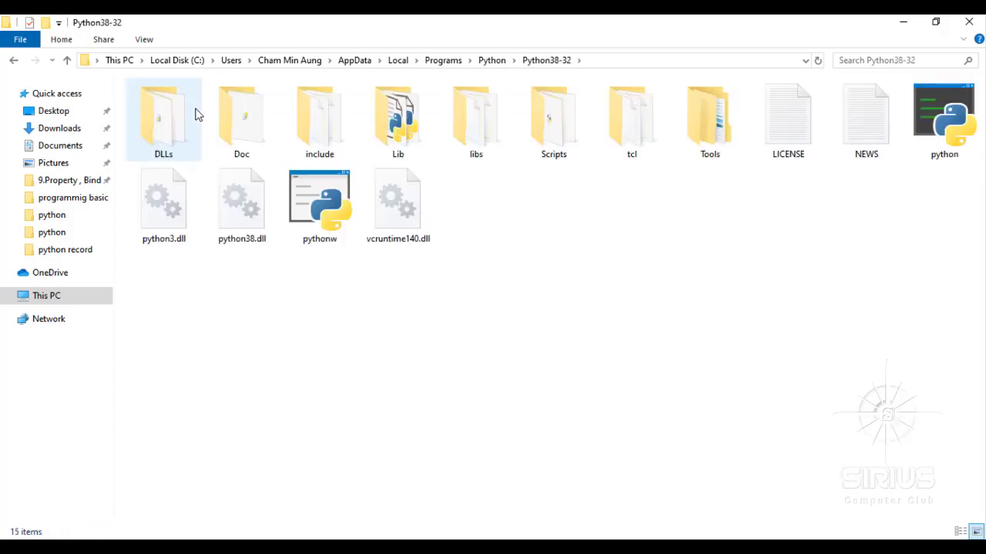
right_click(555, 262)
left_click(591, 326)
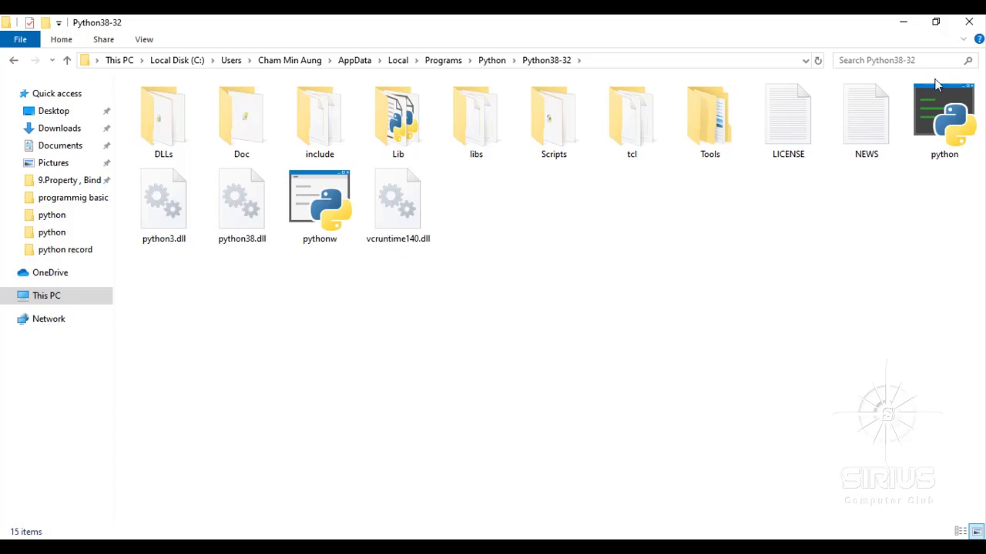
- Select the param6(if-else if-else) Python file on the desktop and return to the Python38-32 folder window
left_click(903, 21)
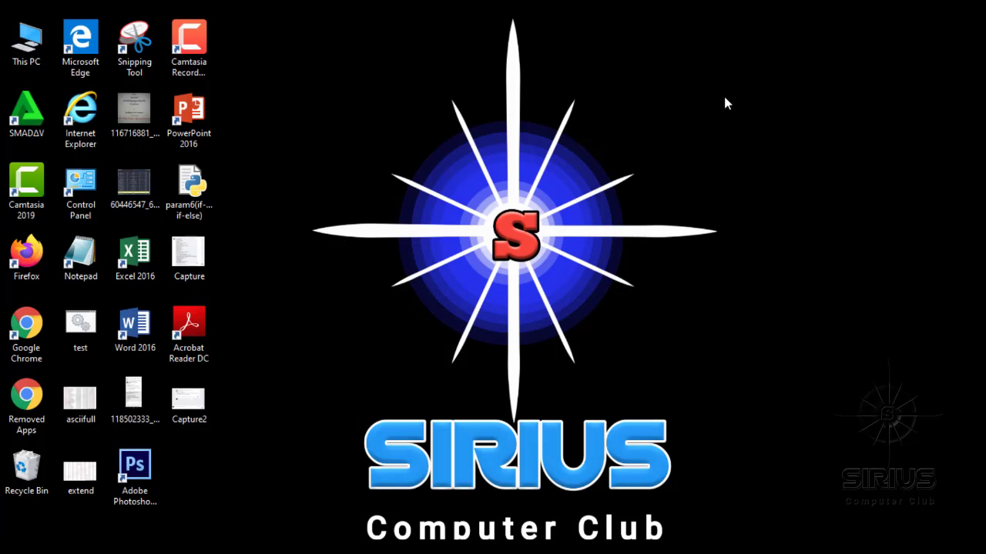
left_click(191, 189)
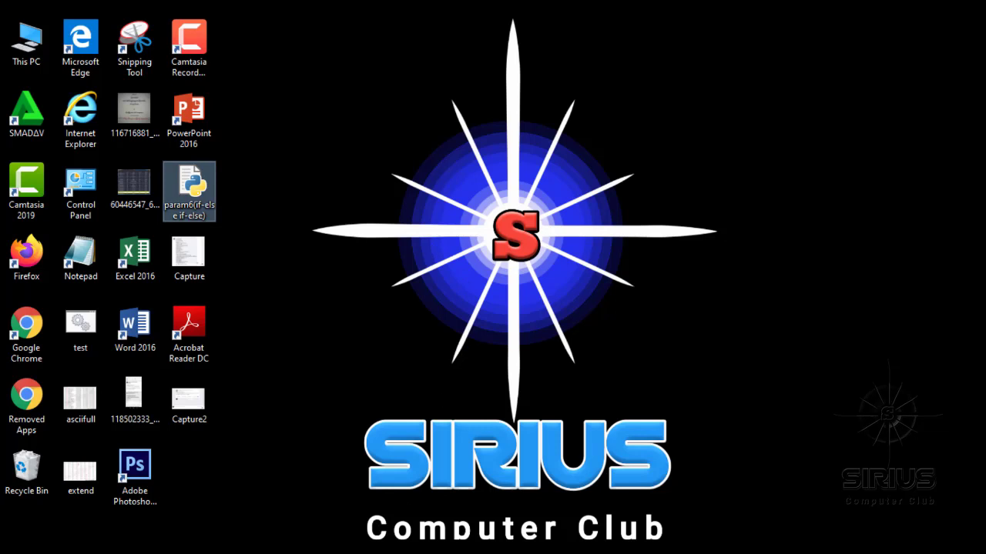
mouse_move(372, 552)
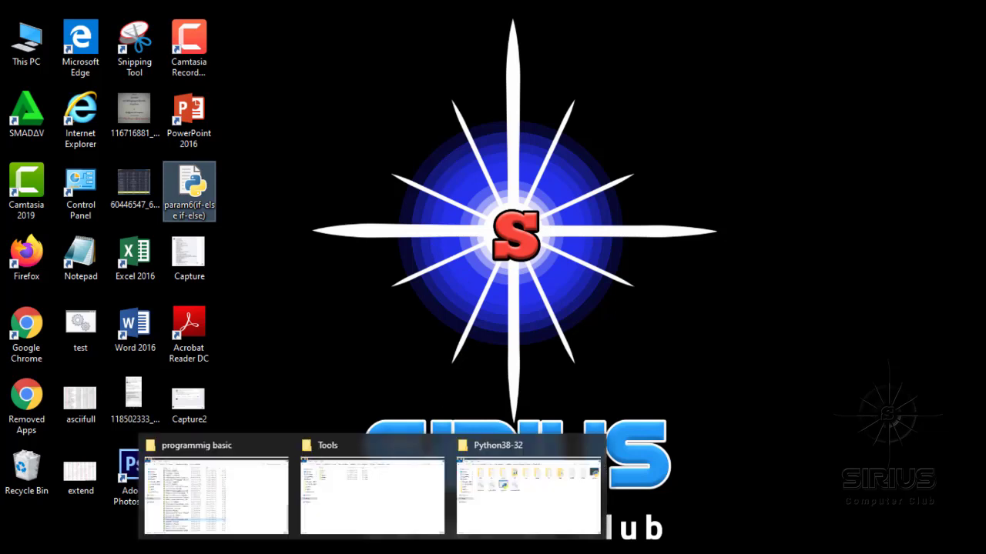
left_click(494, 482)
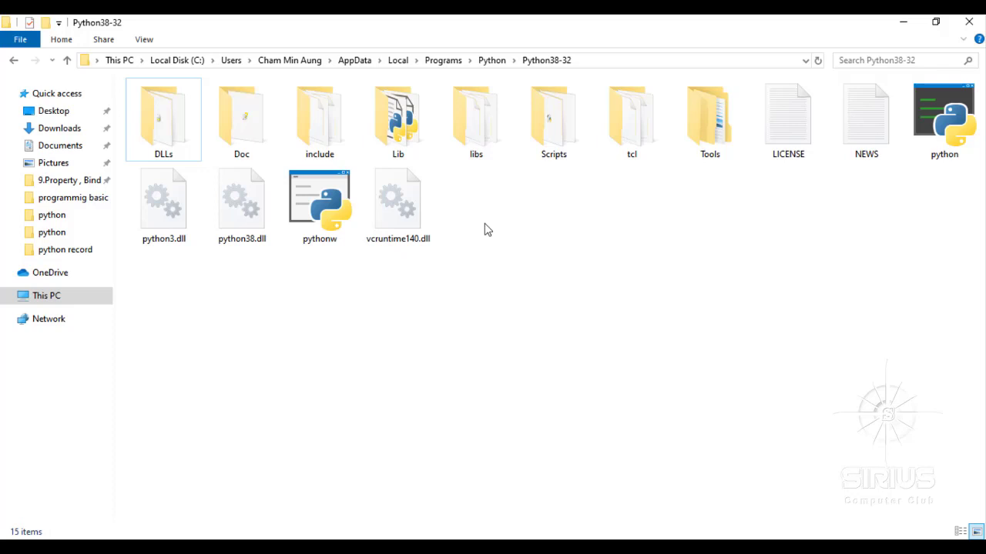
- Go from the Python38-32 folder to the Program Files folder on drive C
left_click(45, 299)
left_click(204, 210)
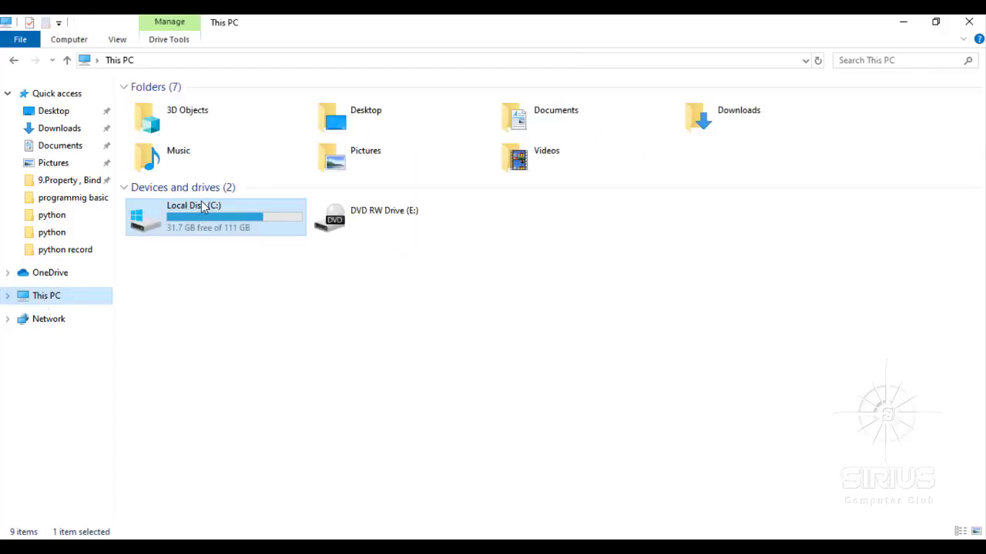
double_click(187, 226)
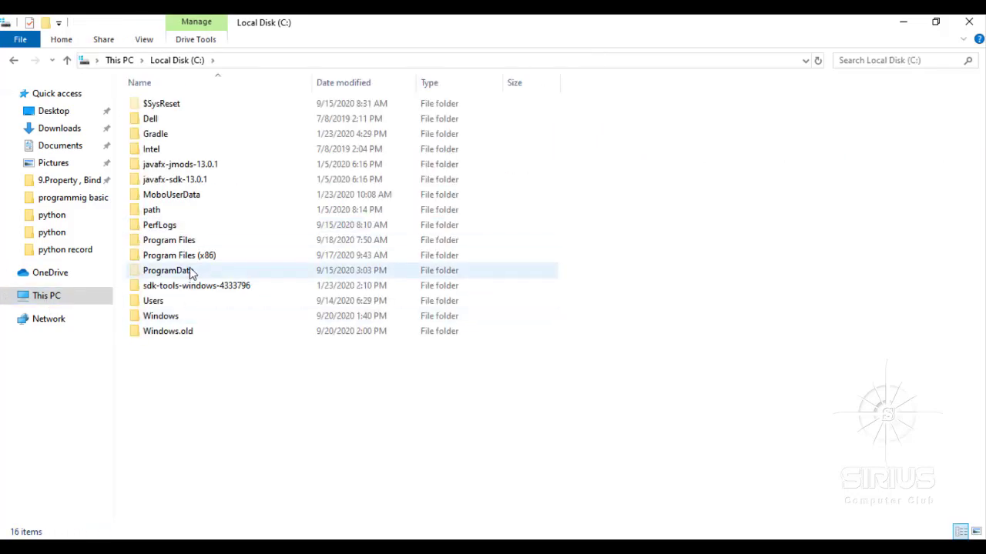
double_click(197, 242)
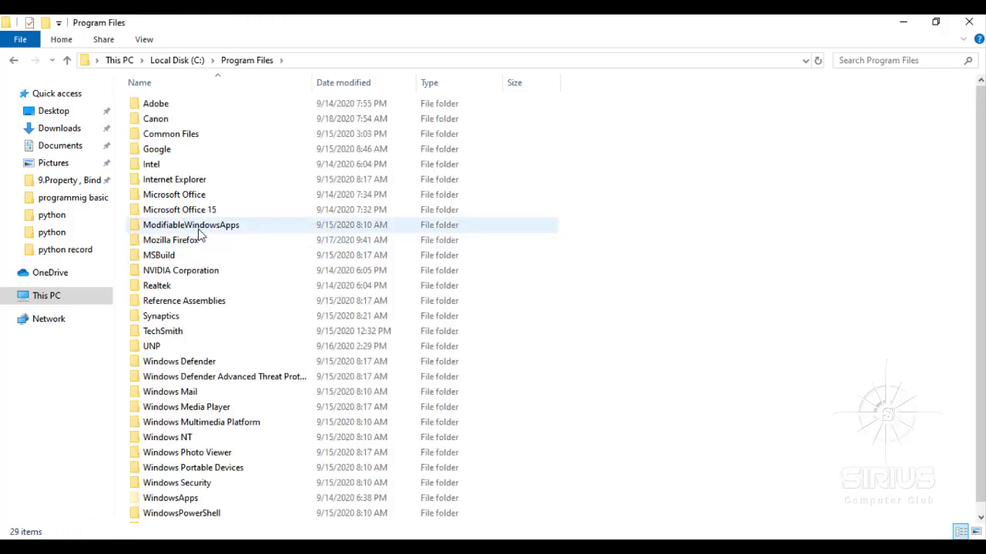
- Open the Adobe Photoshop CS6 (64 Bit) folder inside Program Files\Adobe and look through its files for the Photoshop application
double_click(184, 113)
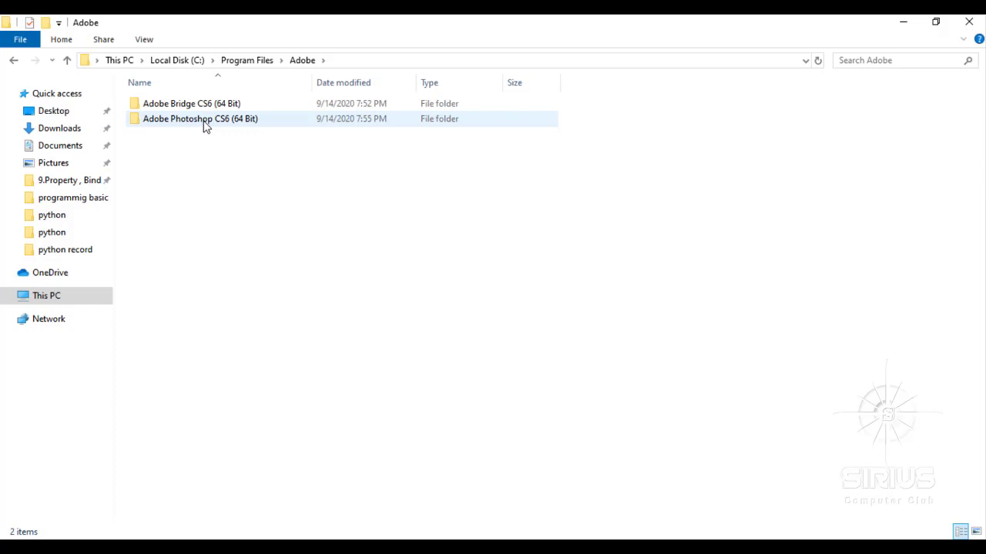
double_click(205, 124)
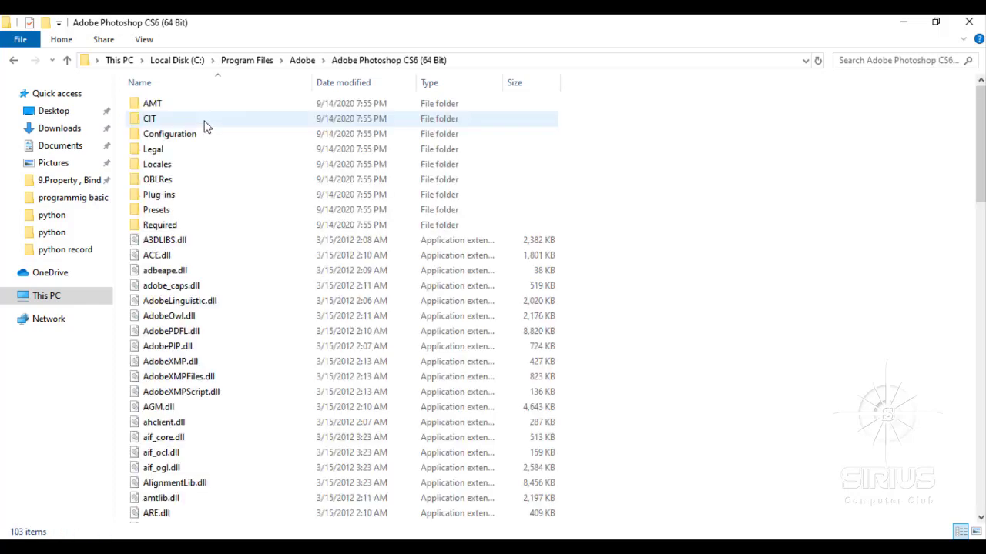
scroll(531, 341, "down", 9)
scroll(532, 341, "down", 15)
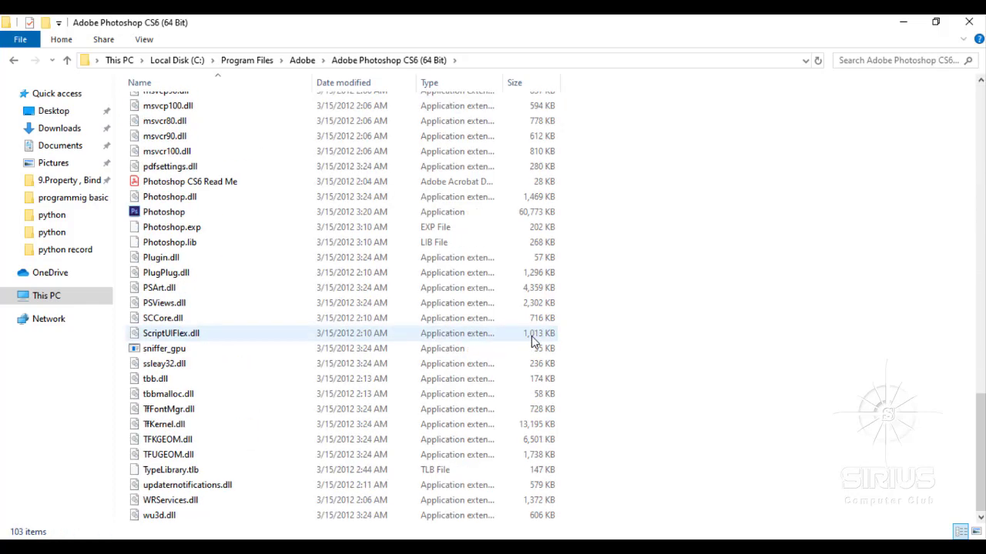
scroll(595, 335, "up", 20)
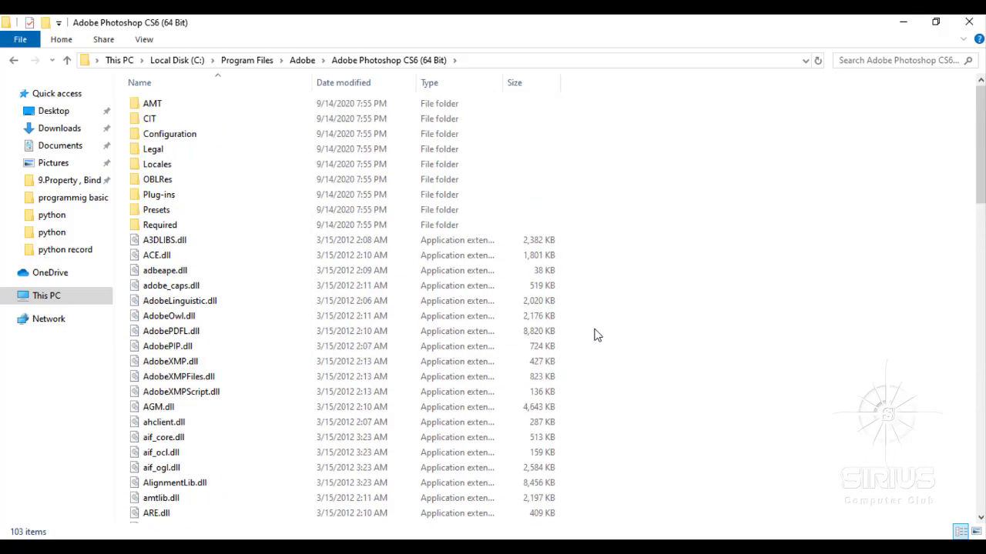
scroll(594, 335, "down", 20)
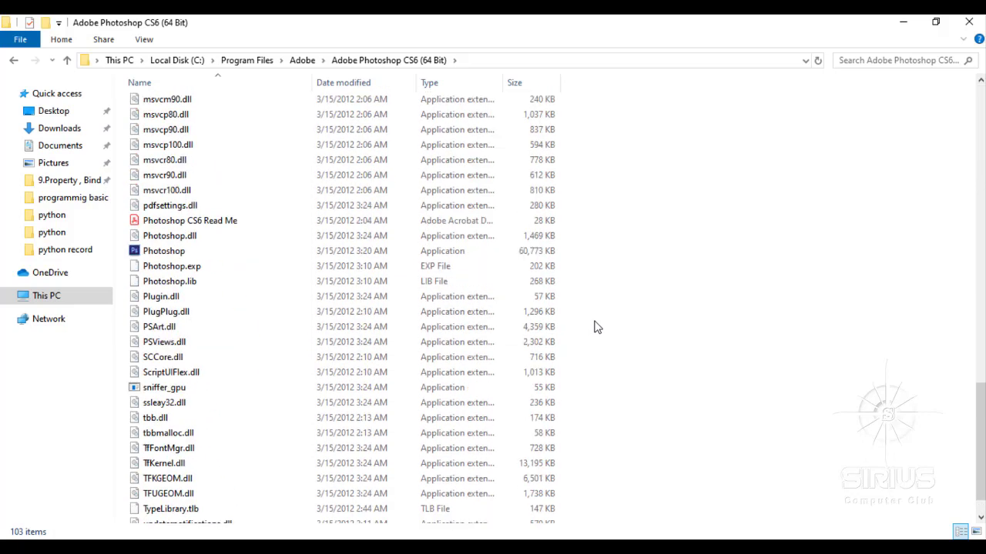
scroll(594, 326, "up", 11)
scroll(594, 327, "up", 10)
scroll(594, 314, "down", 15)
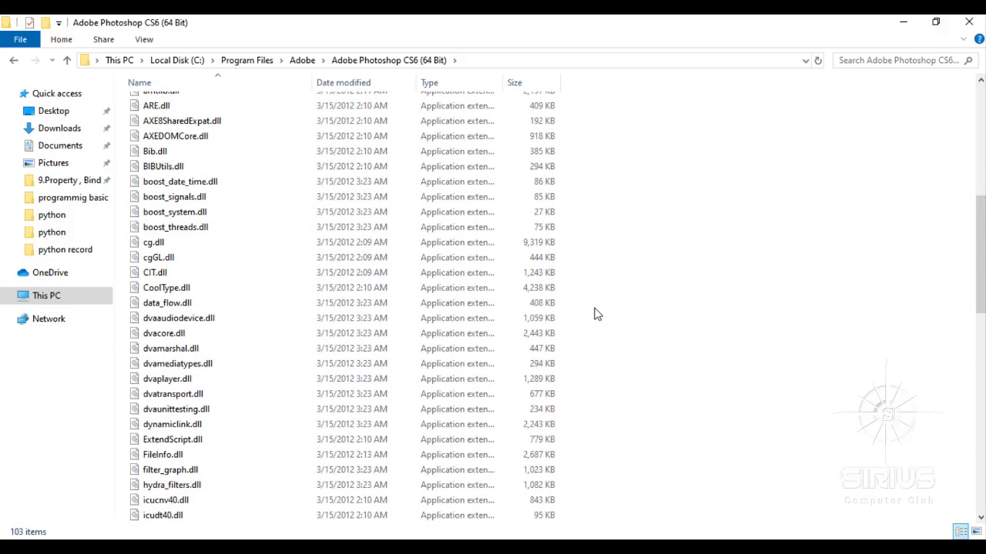
scroll(214, 418, "down", 6)
- View the properties of the Photoshop application file and close them
left_click(210, 398)
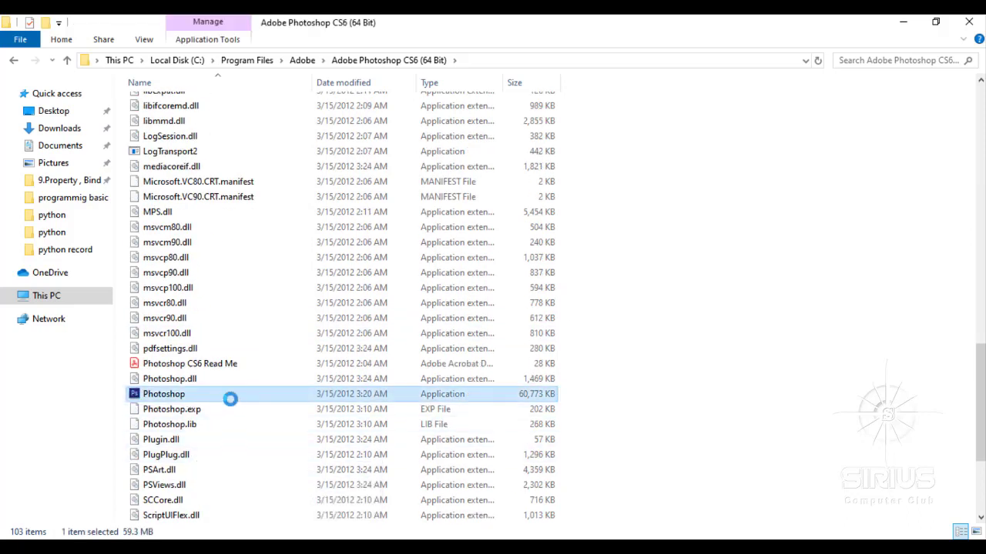
right_click(238, 400)
left_click(252, 382)
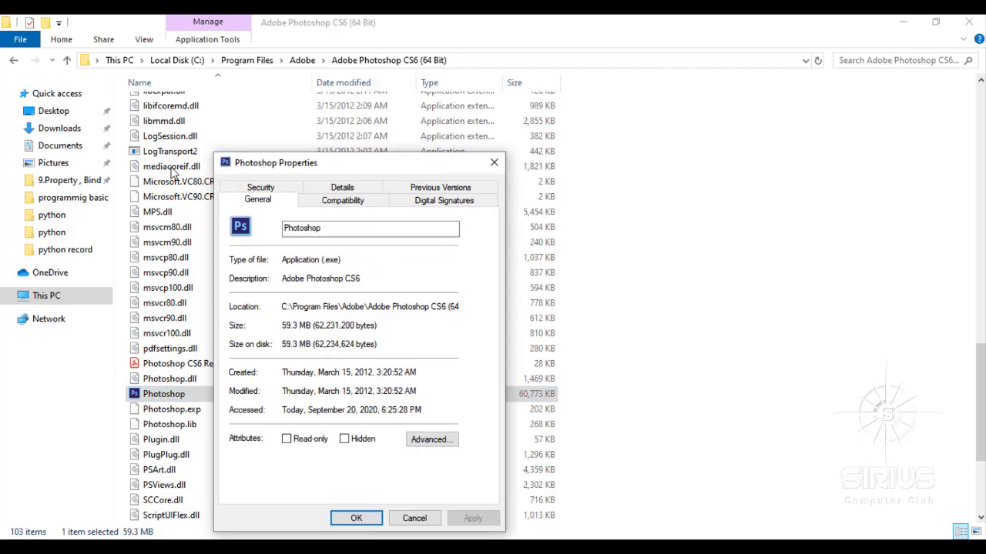
left_click(494, 162)
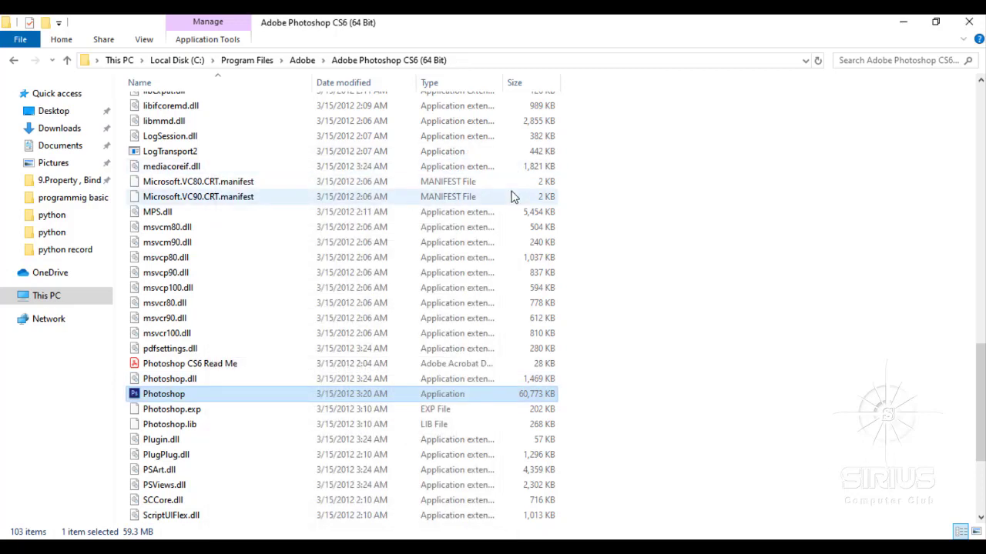
- Go back to drive C and open the AppData\Local folder inside the user's profile folder under Users
left_click(12, 62)
left_click(12, 63)
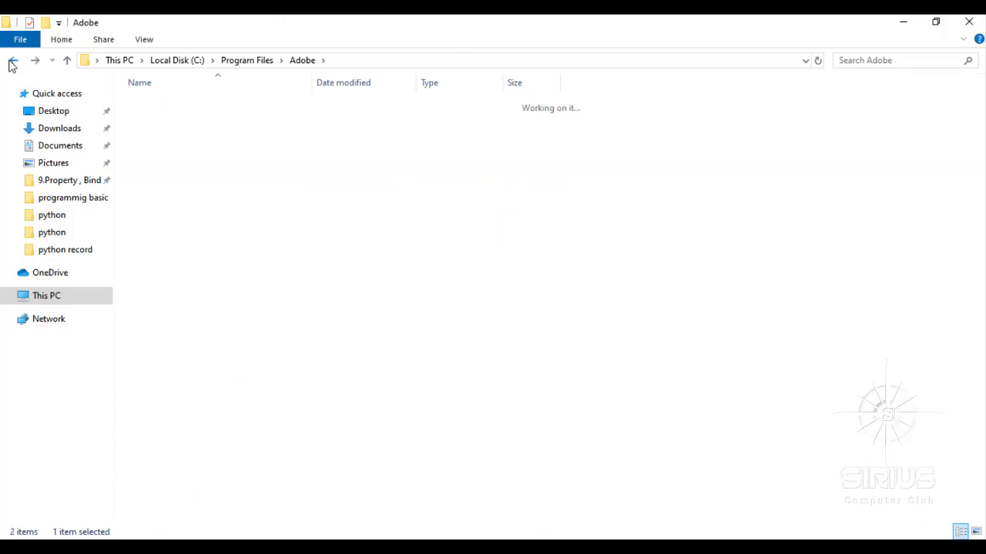
left_click(12, 63)
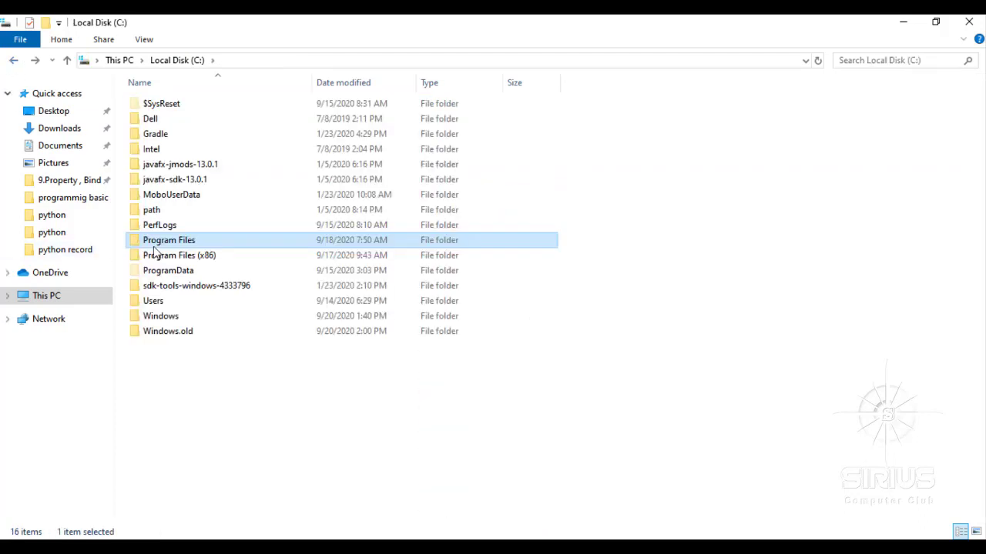
double_click(171, 302)
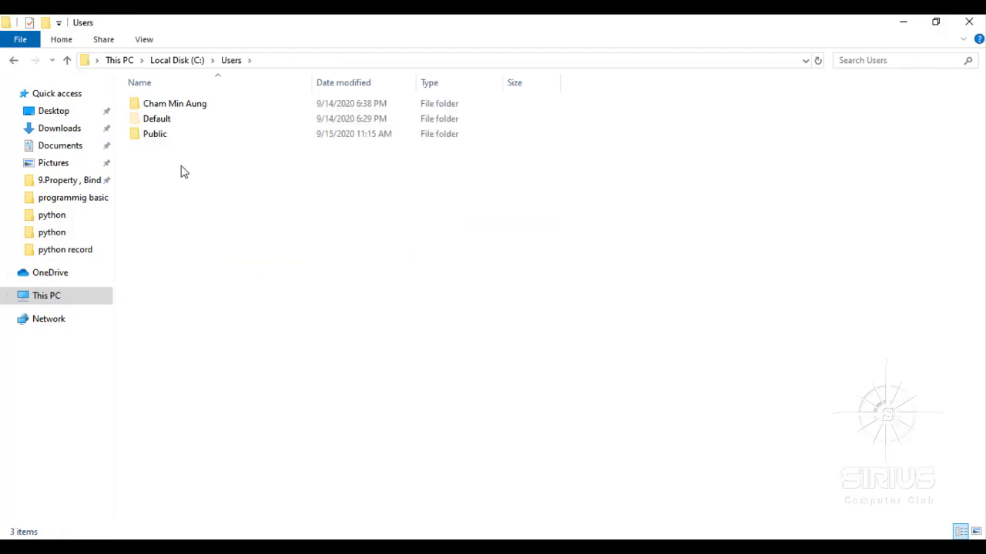
left_click(199, 106)
double_click(199, 106)
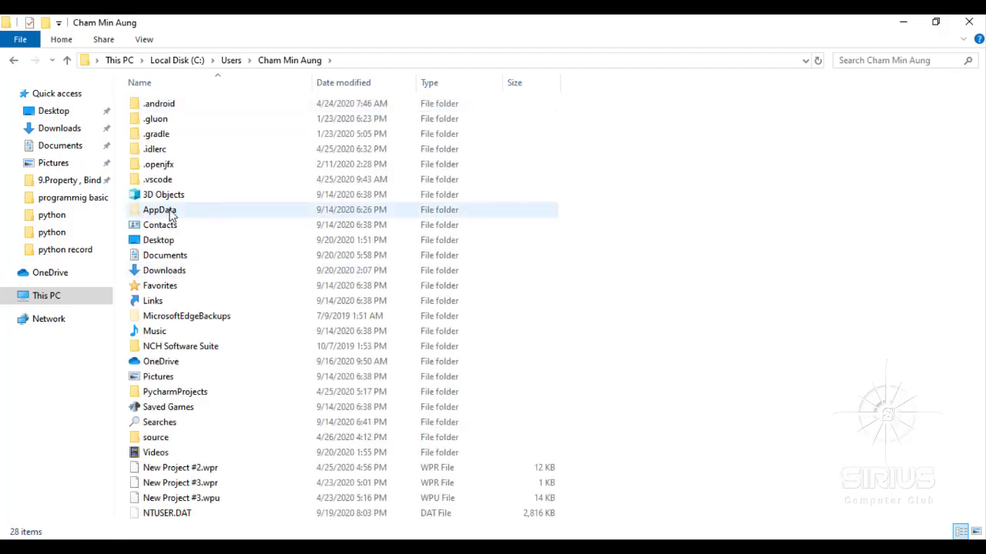
double_click(208, 211)
double_click(177, 108)
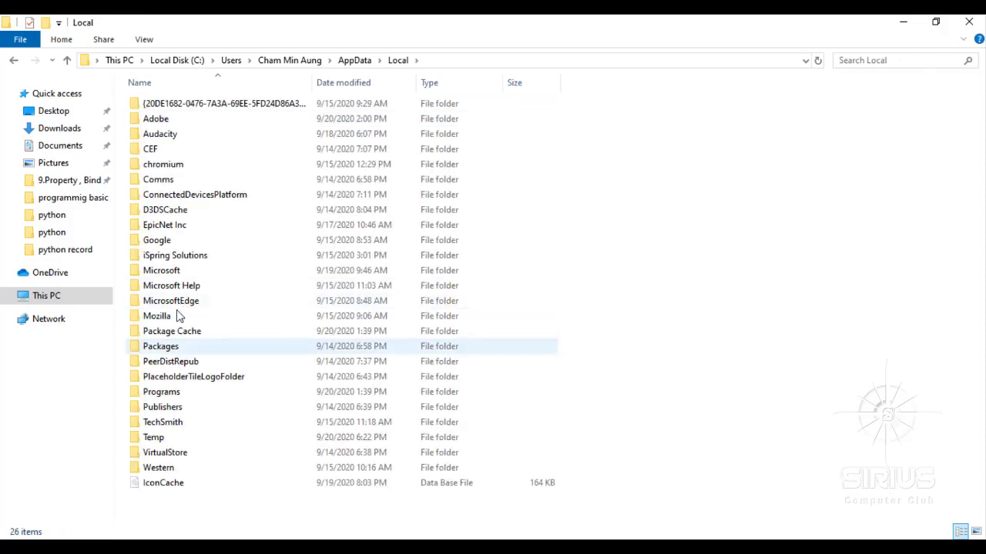
- Open the Programs\Python\Python38-32 subfolder and show its full path
double_click(181, 392)
double_click(198, 126)
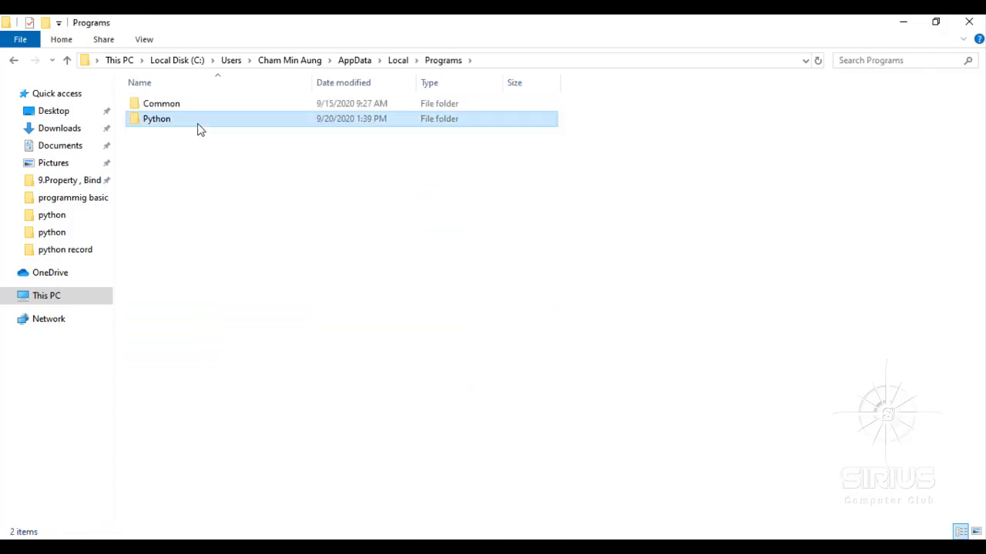
double_click(219, 114)
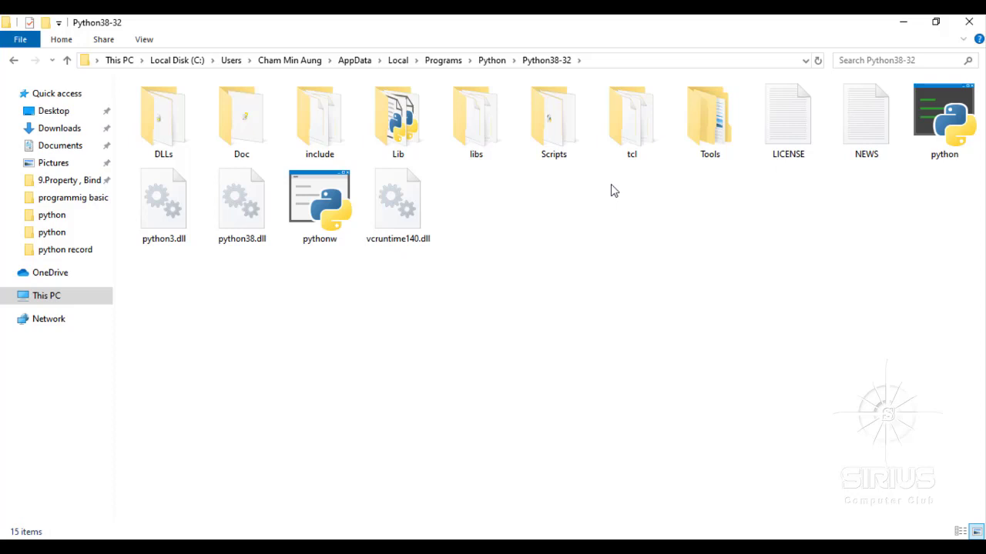
left_click(605, 60)
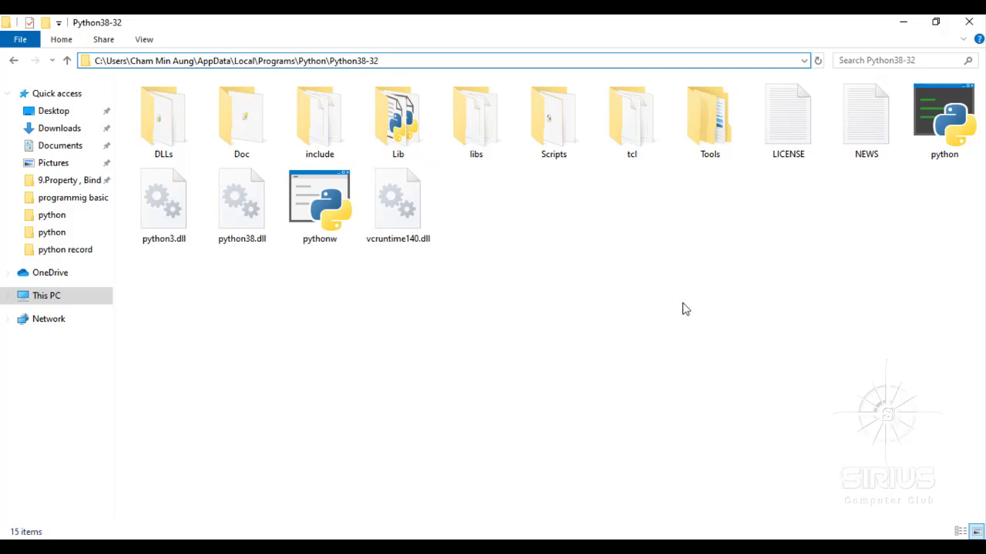
- Open the demo folder inside the Tools folder of Python38-32
double_click(709, 151)
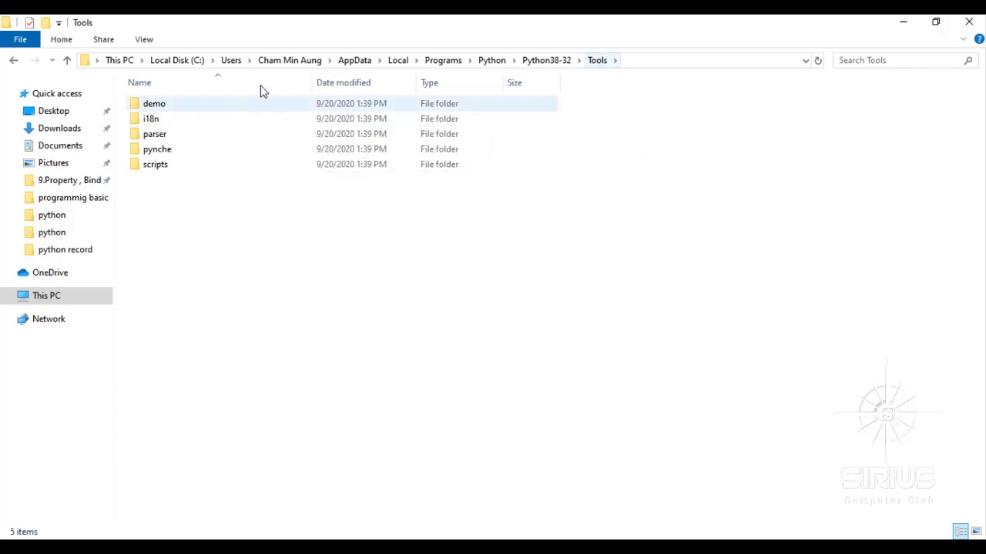
left_click(545, 62)
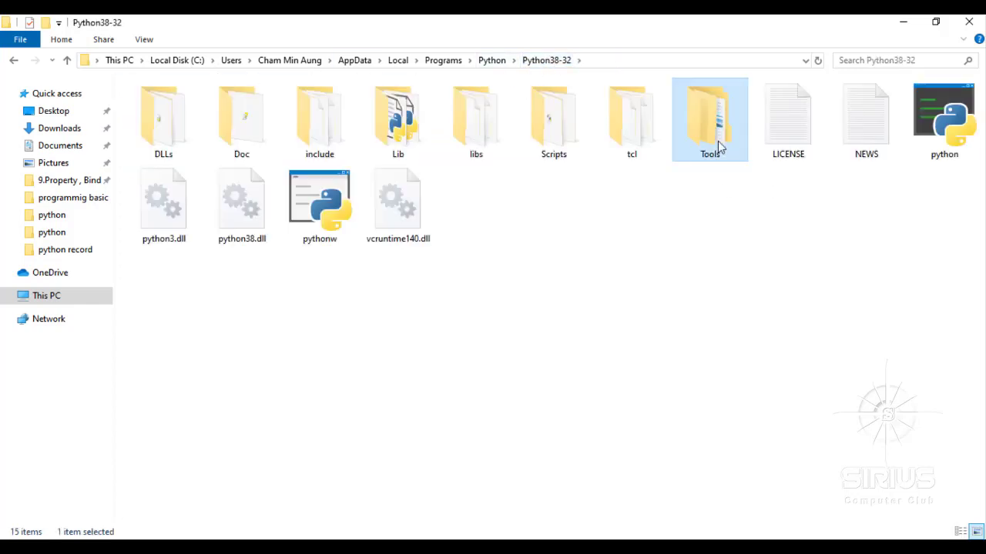
double_click(718, 147)
left_click(220, 108)
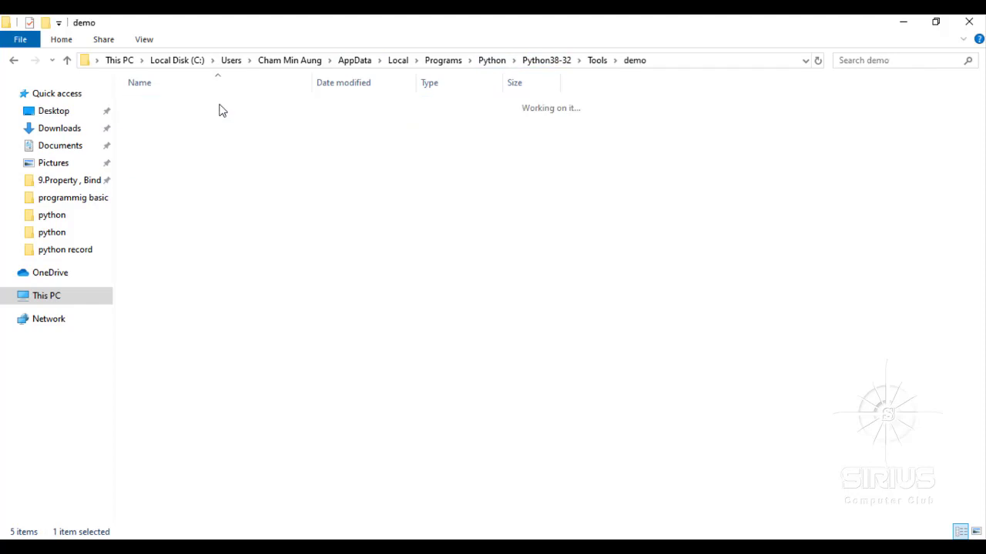
right_click(723, 228)
left_click(770, 281)
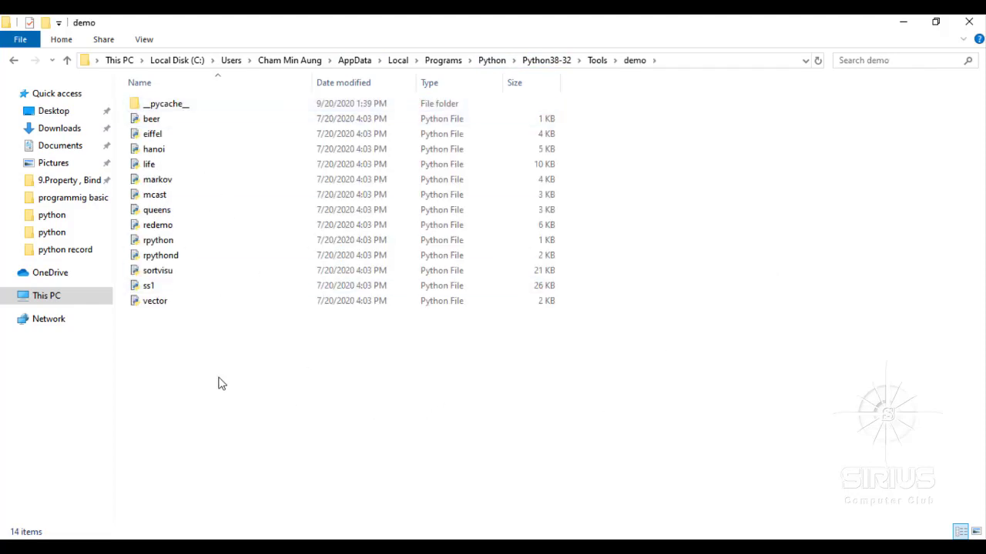
- Run the ss1 Python file, then move its spreadsheet window clear of the corner and widen it
double_click(365, 289)
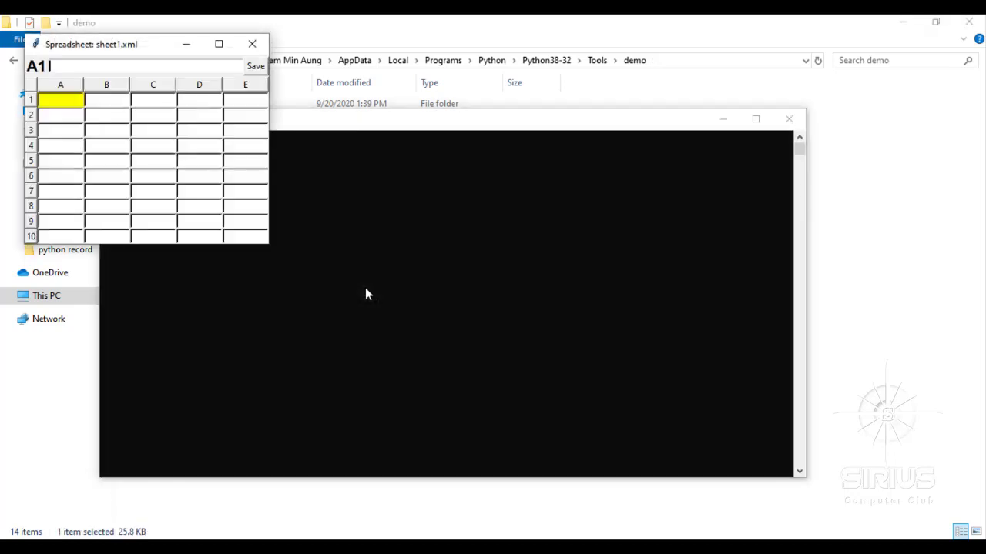
left_click_drag(95, 44, 306, 80)
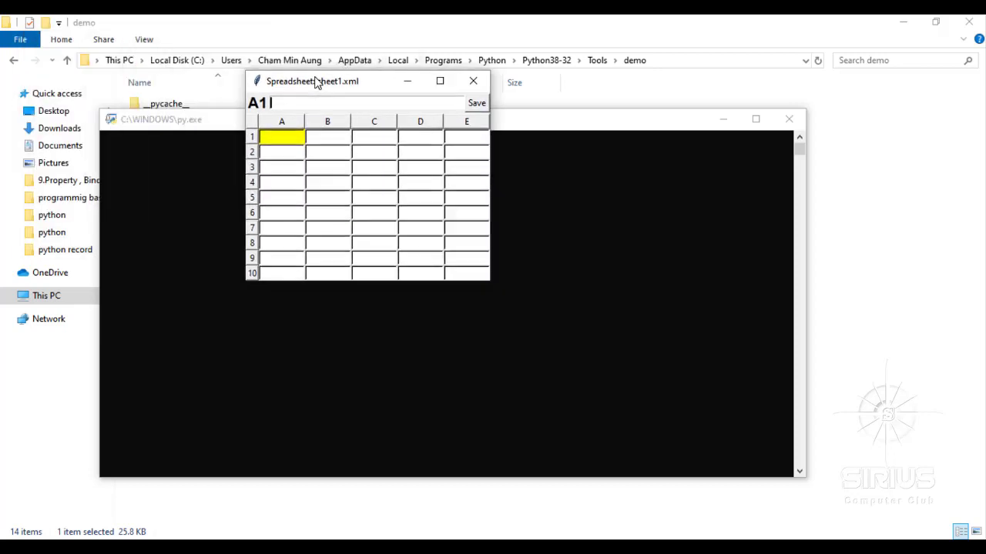
left_click_drag(490, 279, 825, 291)
- Try out cell selection on various empty cells in columns B to E of the spreadsheet
left_click(420, 199)
left_click(454, 162)
left_click(376, 154)
left_click(319, 217)
left_click(379, 185)
left_click(401, 202)
left_click(356, 237)
left_click(315, 229)
left_click(329, 197)
- Enter sdrwe in cell B4 and sdfsdaf in cell B3 of the spreadsheet, and select cell C3
left_click(328, 183)
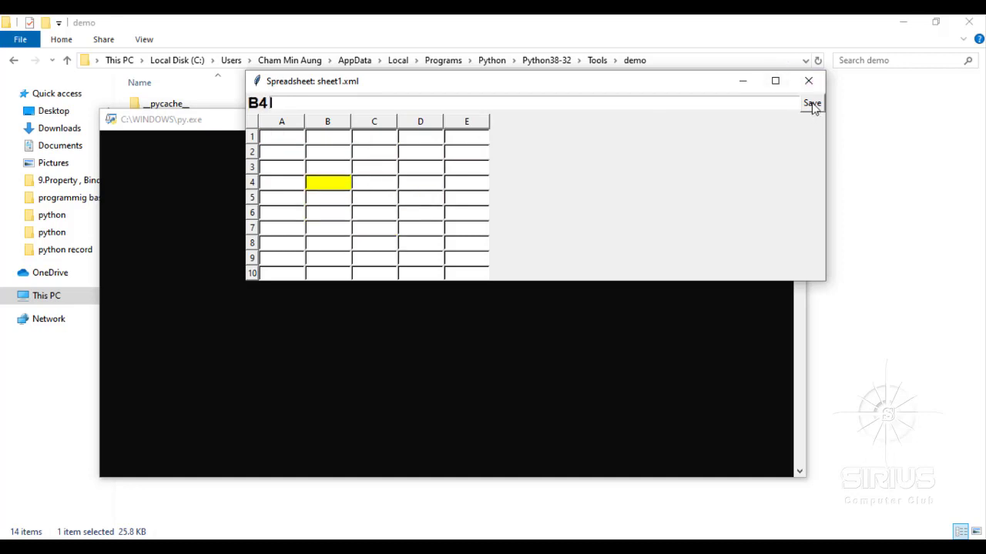
type("sdrwe")
left_click(337, 167)
type("sdfsdaf")
left_click(339, 169)
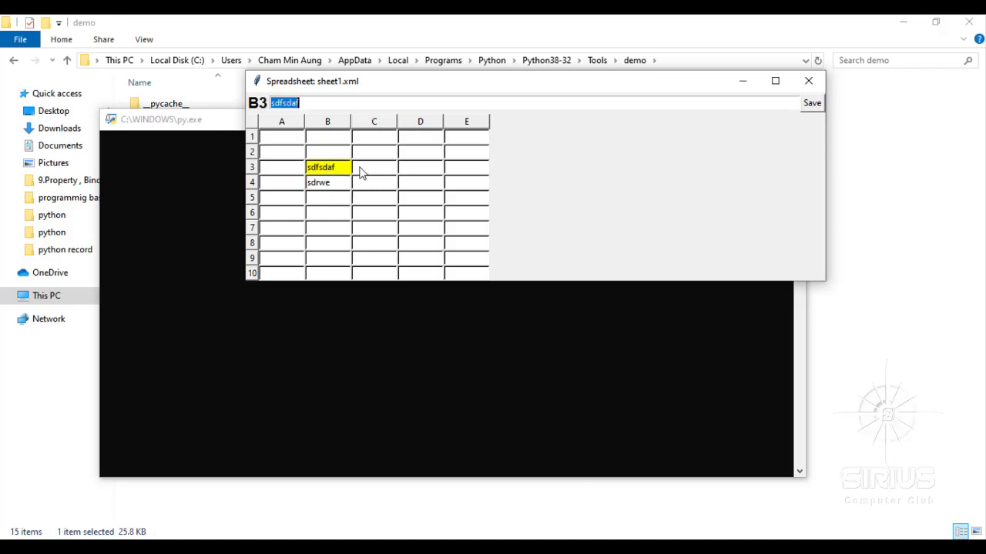
left_click(370, 172)
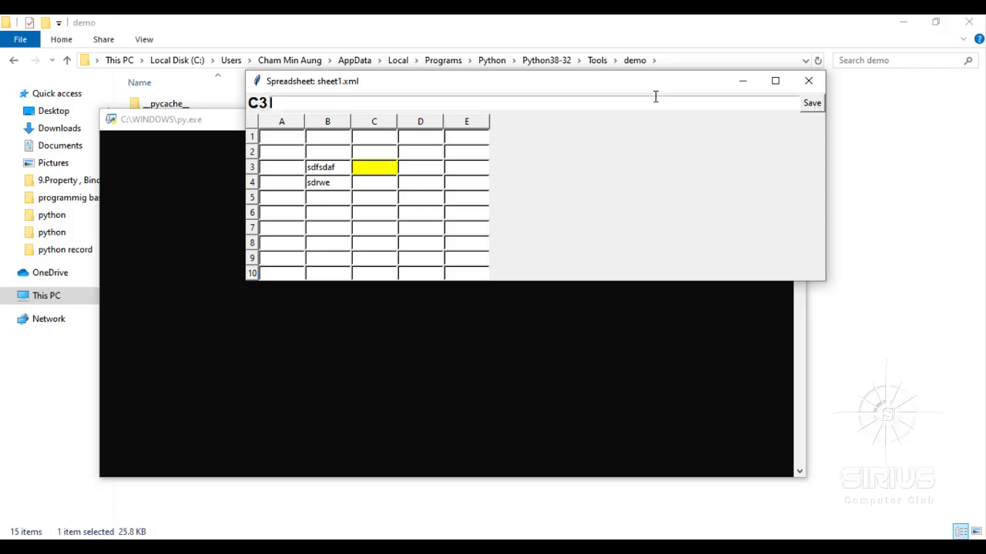
- Narrow, reposition and close the spreadsheet window, and select the sheet1 XML document in the demo folder
left_click_drag(650, 87, 553, 86)
left_click_drag(729, 224, 405, 239)
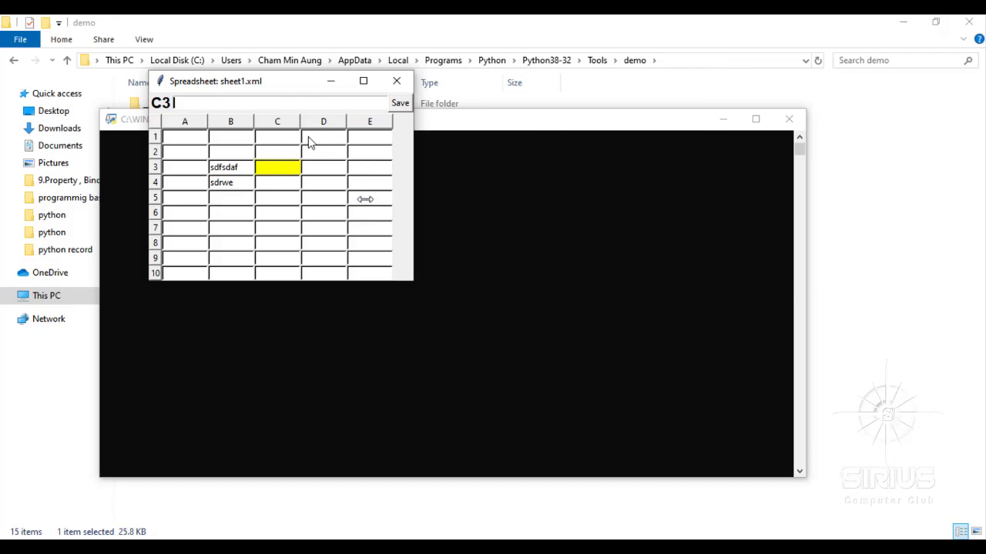
left_click_drag(262, 85, 394, 85)
left_click(520, 81)
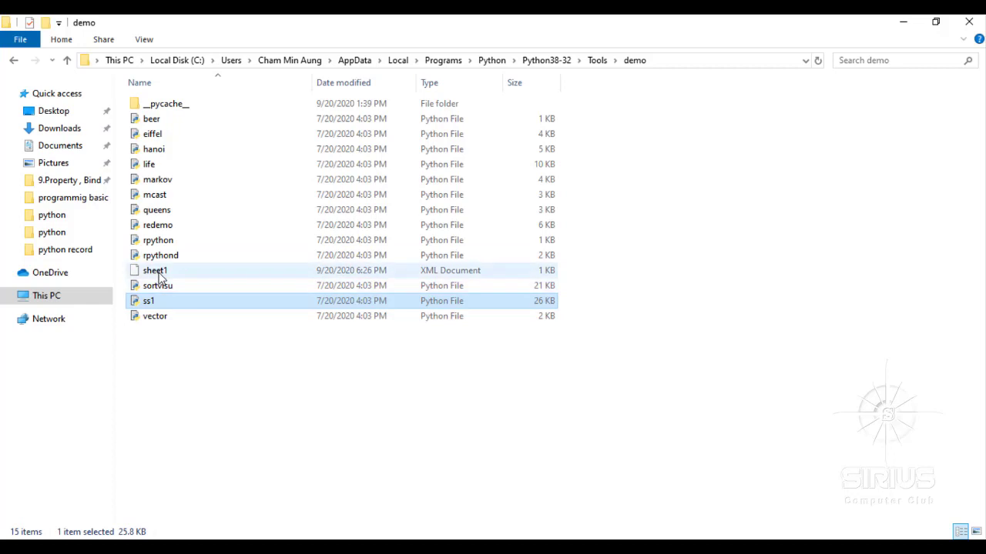
left_click(157, 273)
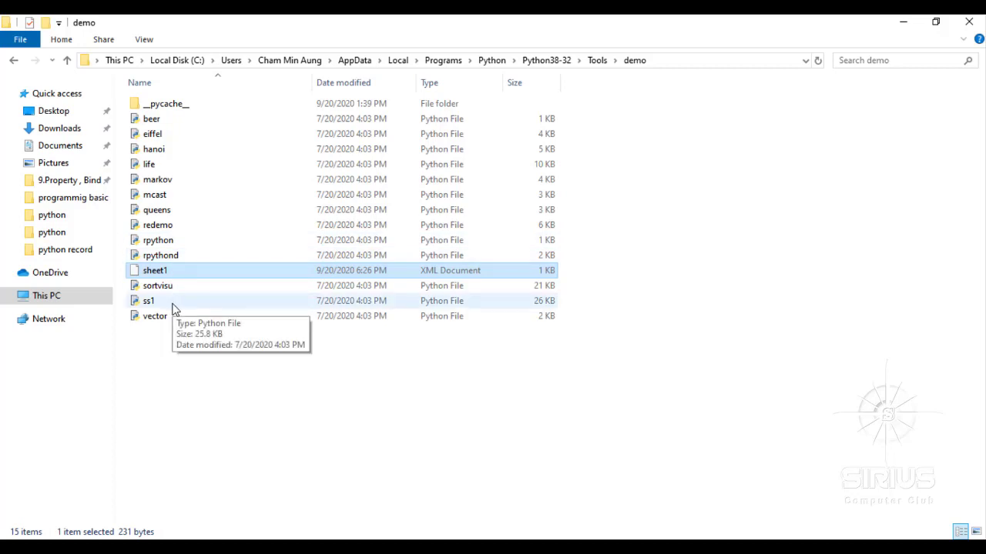
- Run the sortvisu Python file, widen its sort demo window and start the Quicksort demonstration
double_click(169, 288)
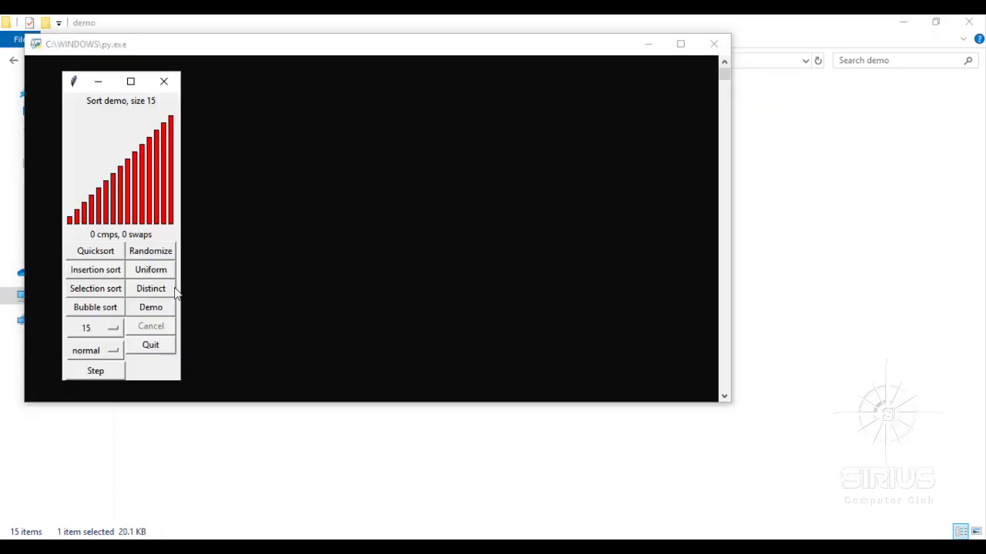
left_click(74, 81)
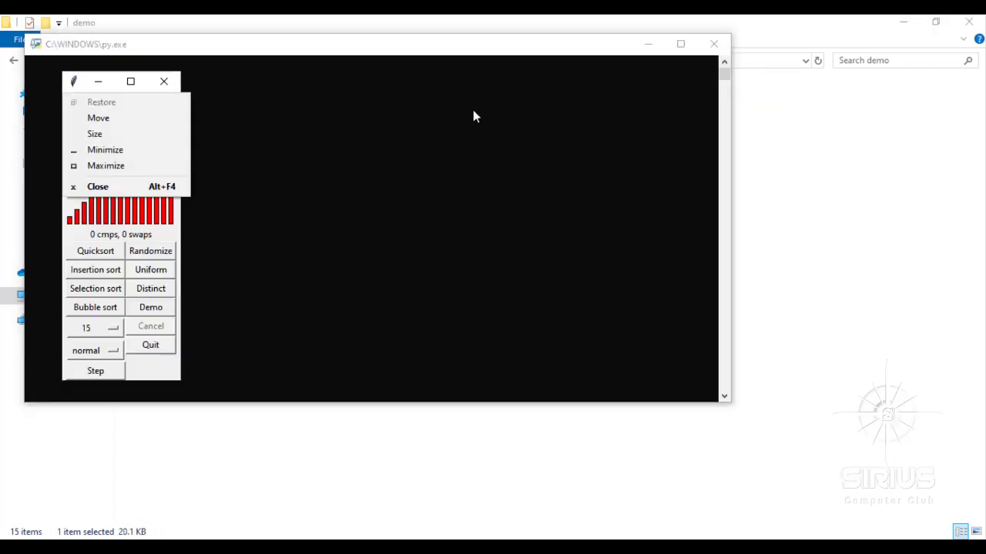
left_click(282, 201)
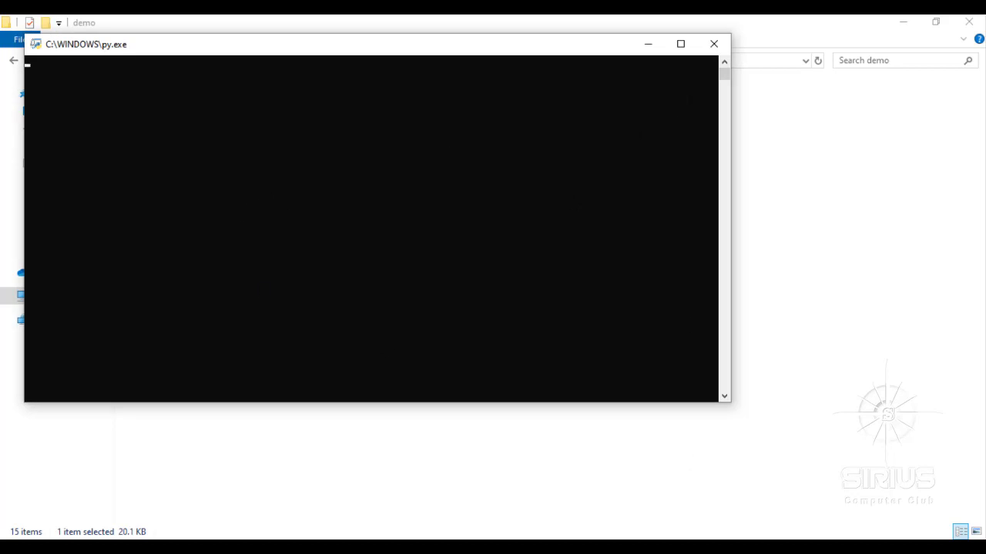
key("alt+Tab")
left_click_drag(182, 373, 570, 343)
left_click(282, 257)
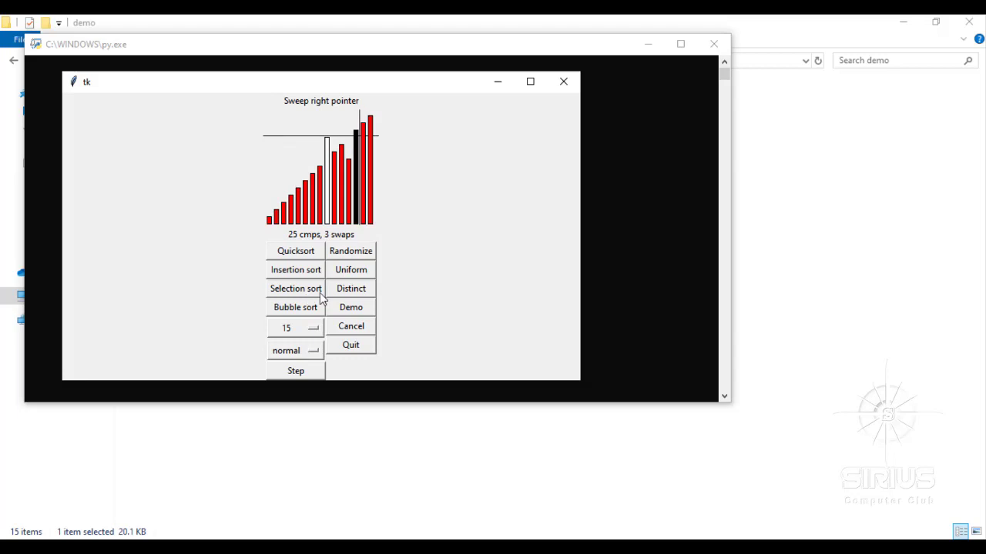
- Close the sort demo window and select the redemo Python file in the demo folder
left_click(562, 83)
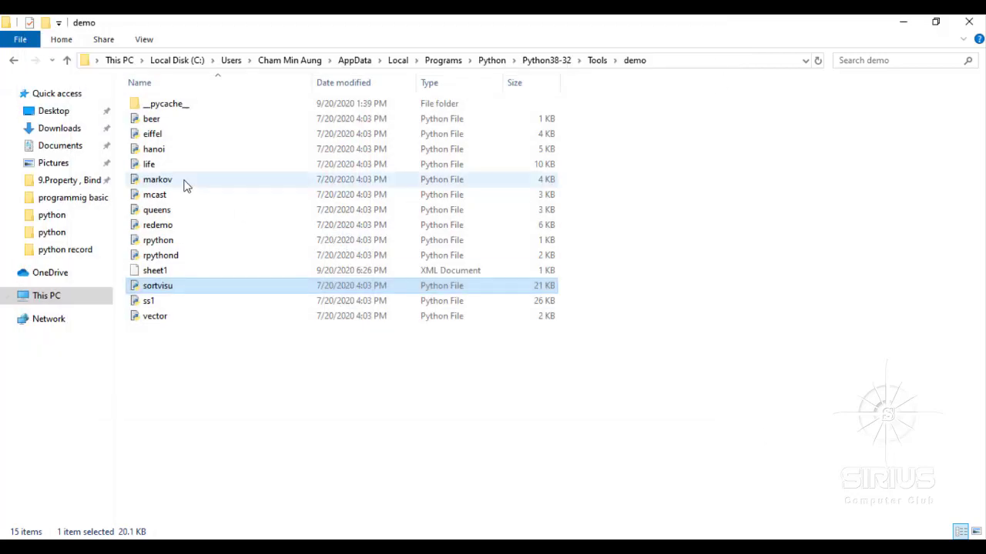
left_click(173, 226)
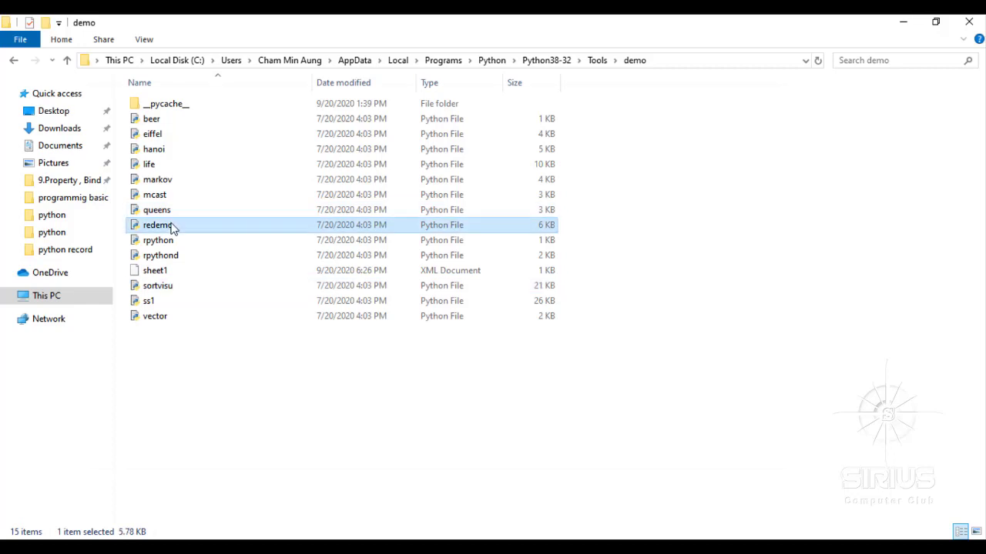
- Run the redemo Python file and reposition its regular expression window and console
double_click(173, 226)
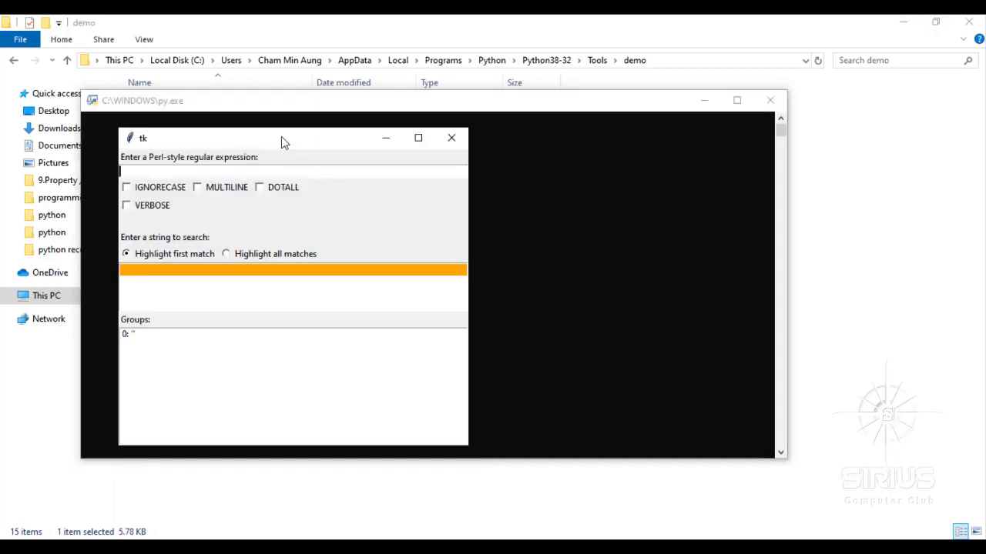
left_click_drag(254, 147, 345, 119)
left_click_drag(420, 102, 521, 87)
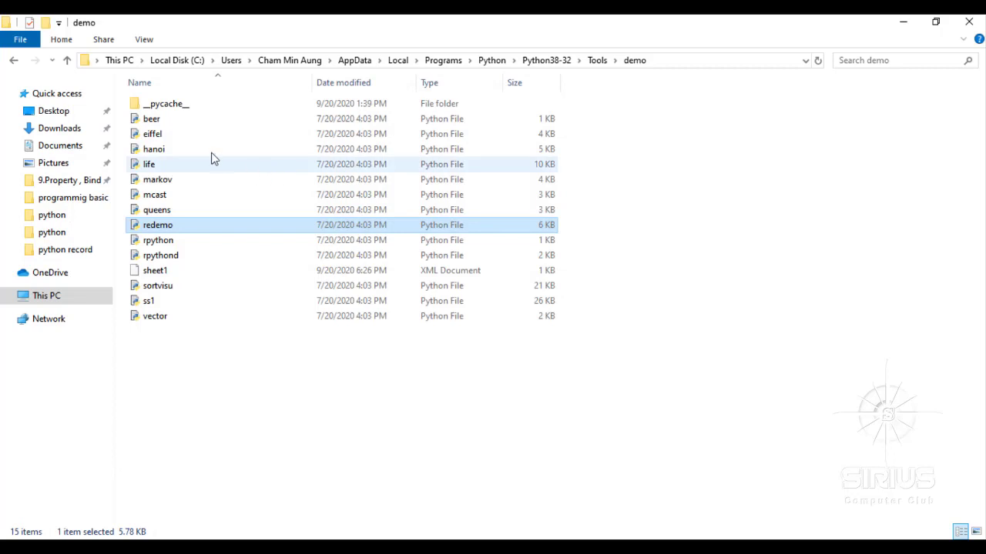
- Run the beer, eiffel, life and markov Python files from the demo folder one after another
double_click(203, 122)
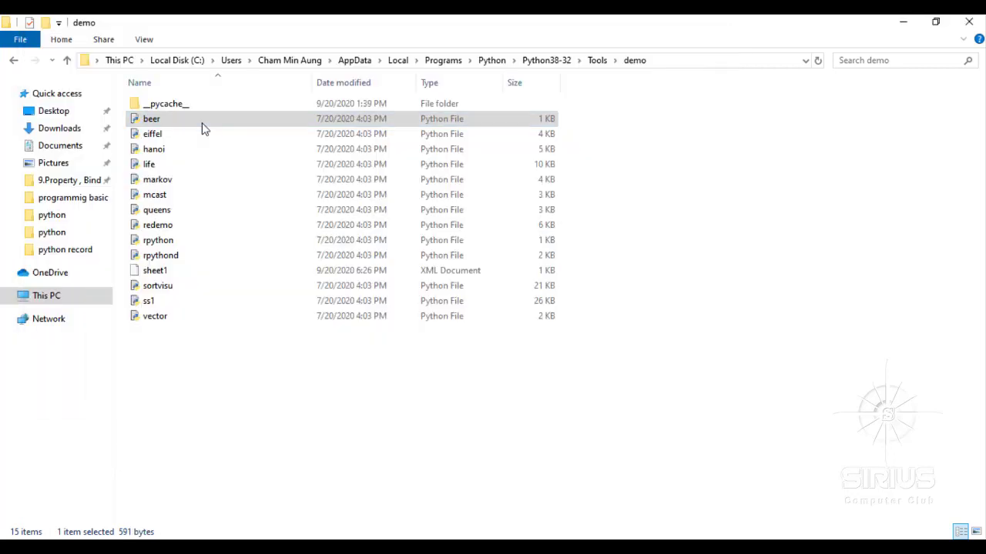
left_click(182, 136)
double_click(183, 139)
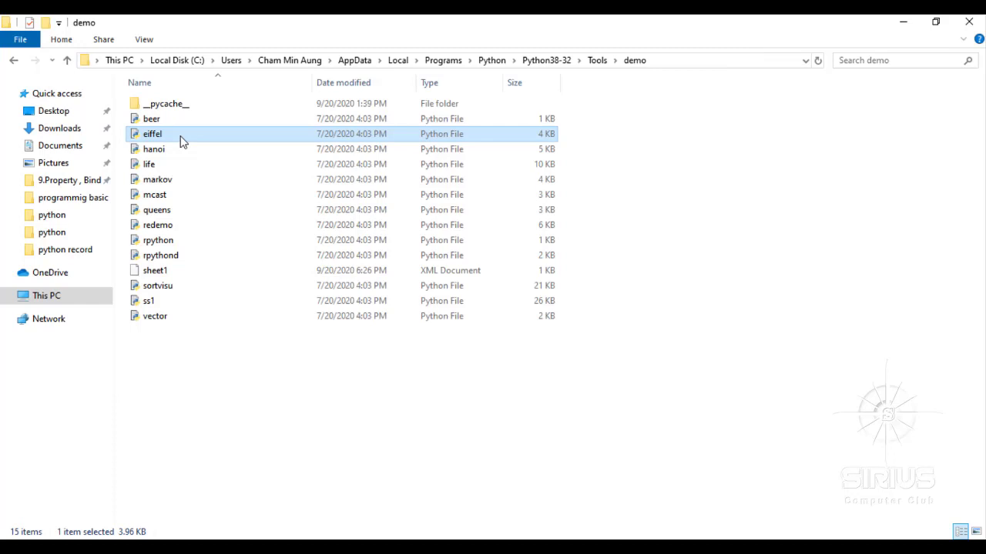
double_click(176, 167)
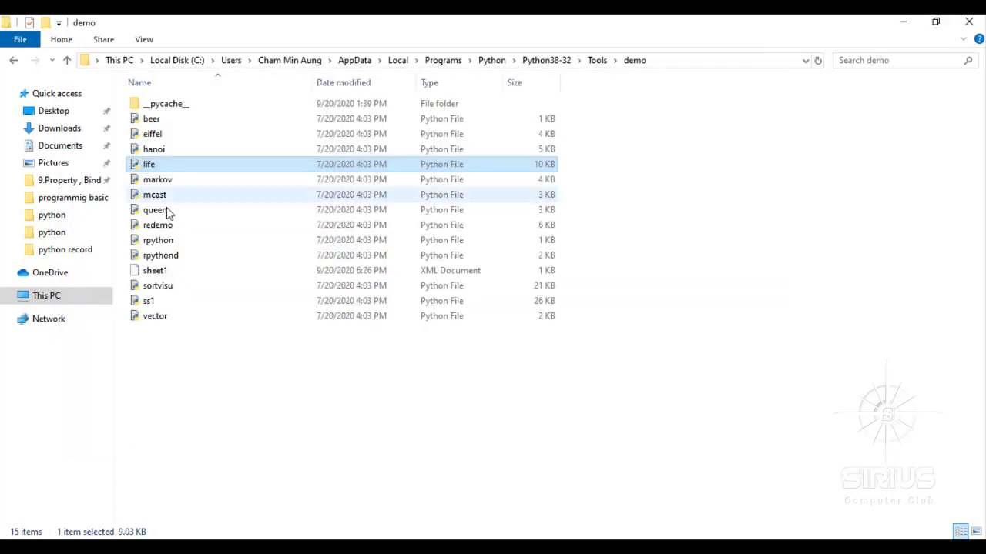
double_click(166, 182)
- Run the mcast Python file, cancel the firewall access request and close its console
left_click(164, 196)
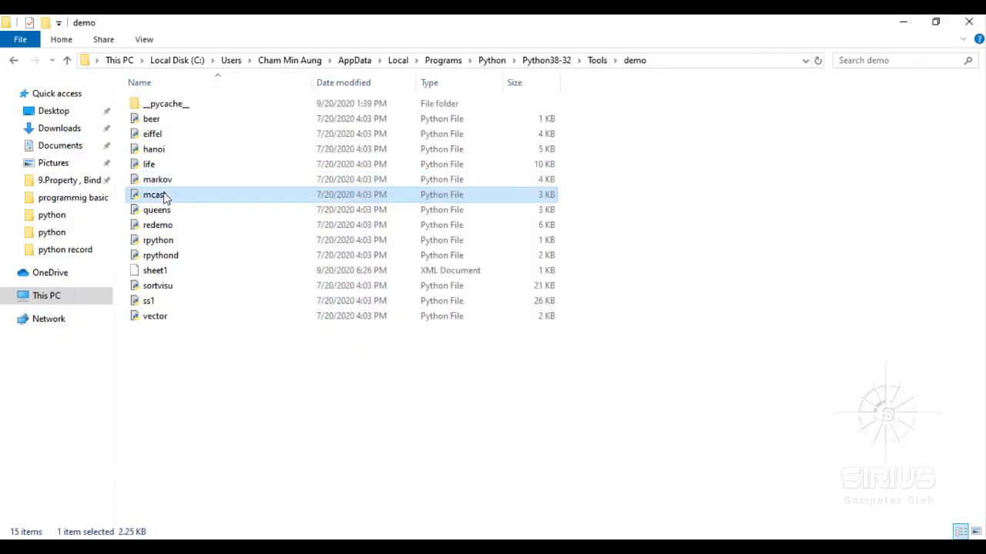
double_click(164, 195)
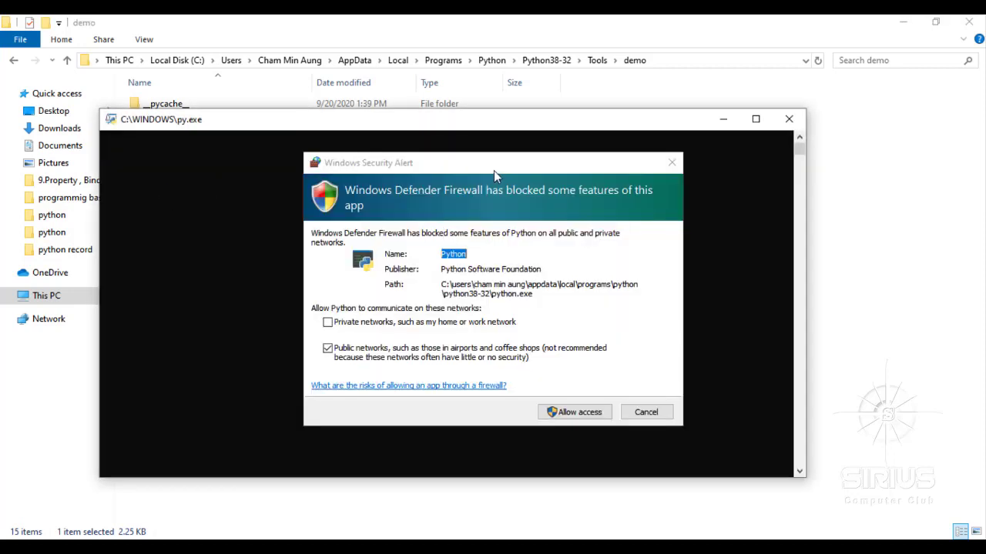
left_click_drag(493, 171, 460, 164)
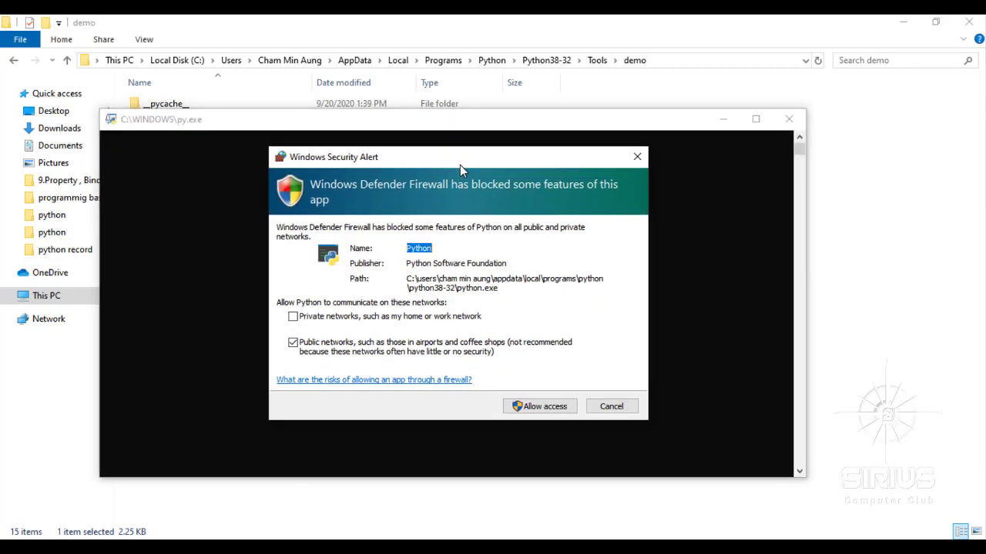
left_click(611, 406)
left_click(787, 120)
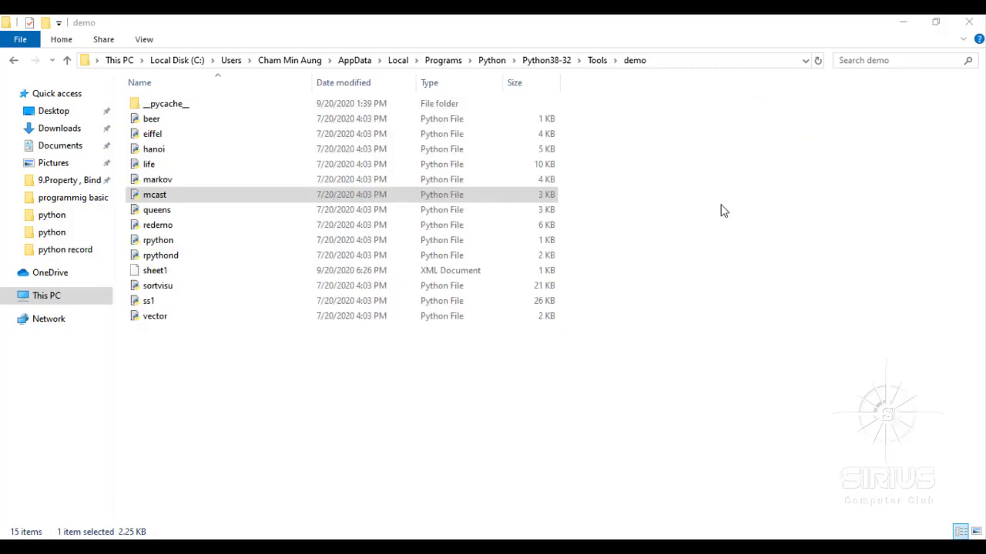
- Look into the __pycache__ folder, return to demo and open the redemo file for editing in IDLE 3.8 (32-bit)
double_click(199, 107)
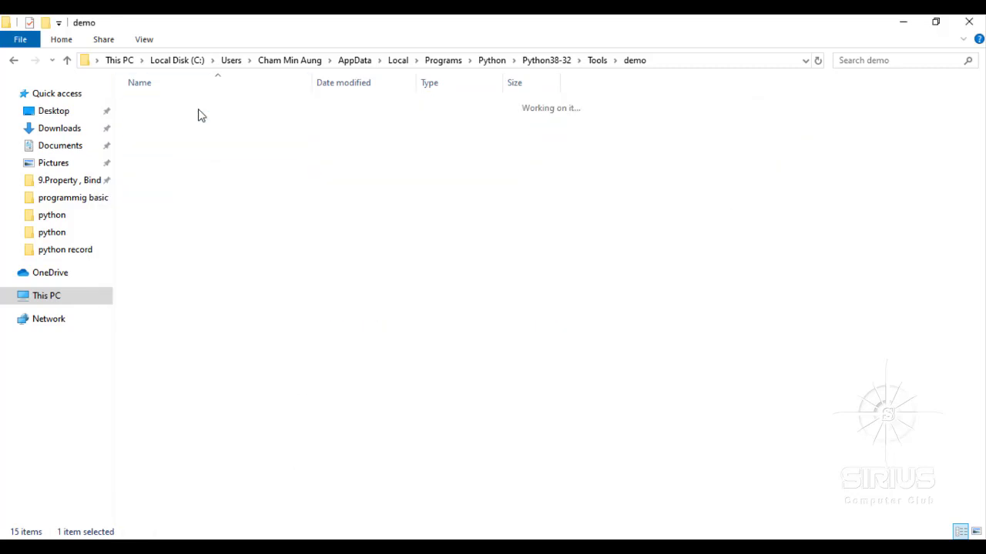
left_click(13, 61)
left_click(187, 227)
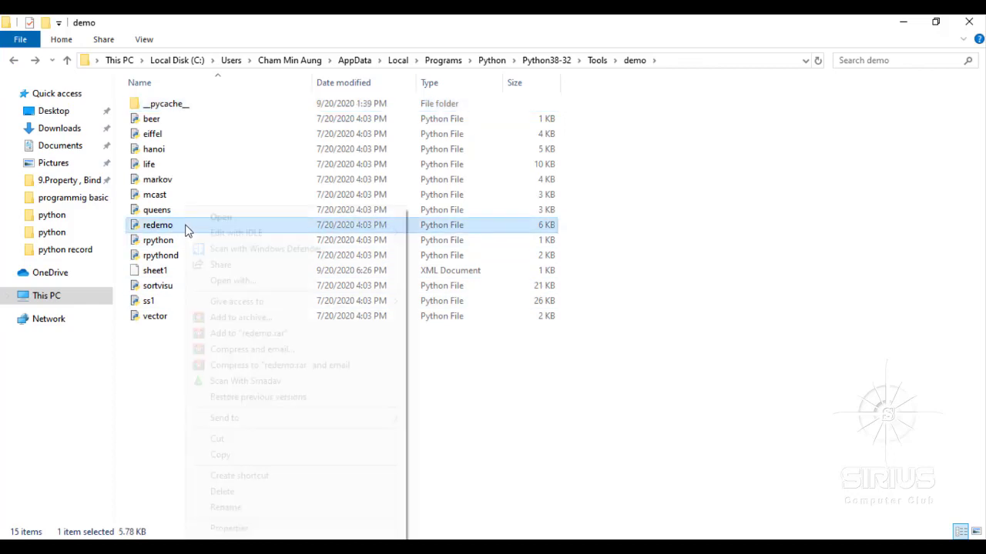
right_click(186, 228)
mouse_move(232, 233)
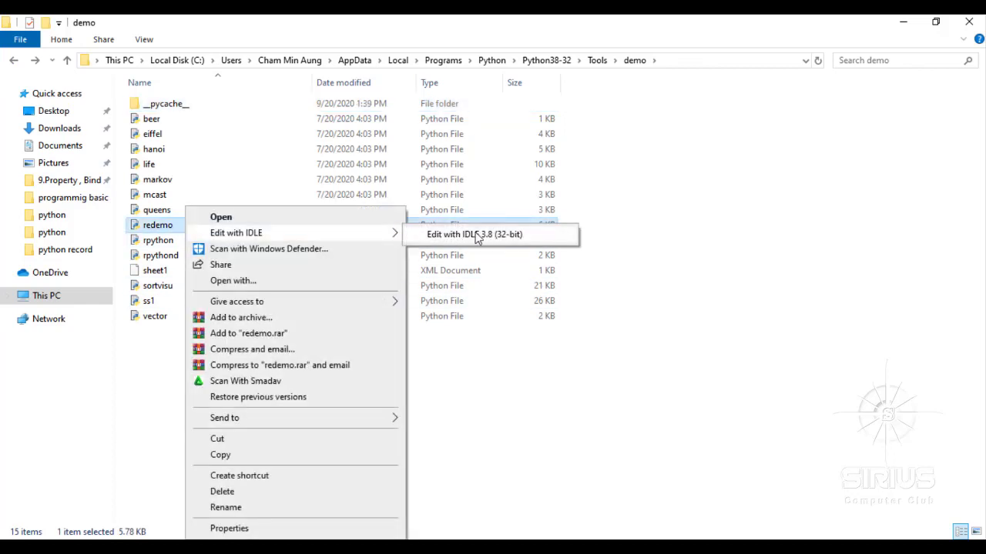
left_click(477, 235)
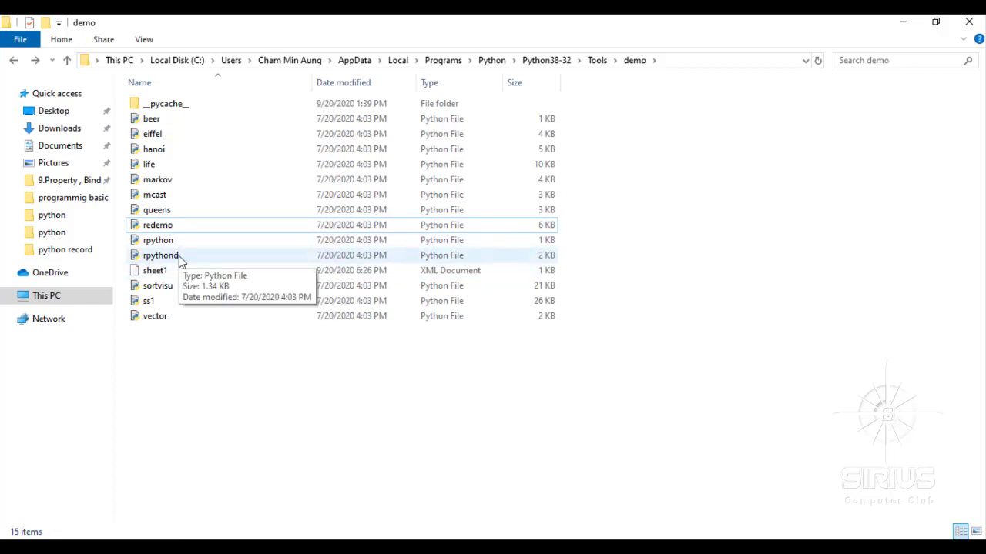
- Open the sortvisu Python file for editing in IDLE 3.8 (32-bit)
left_click(174, 288)
right_click(174, 288)
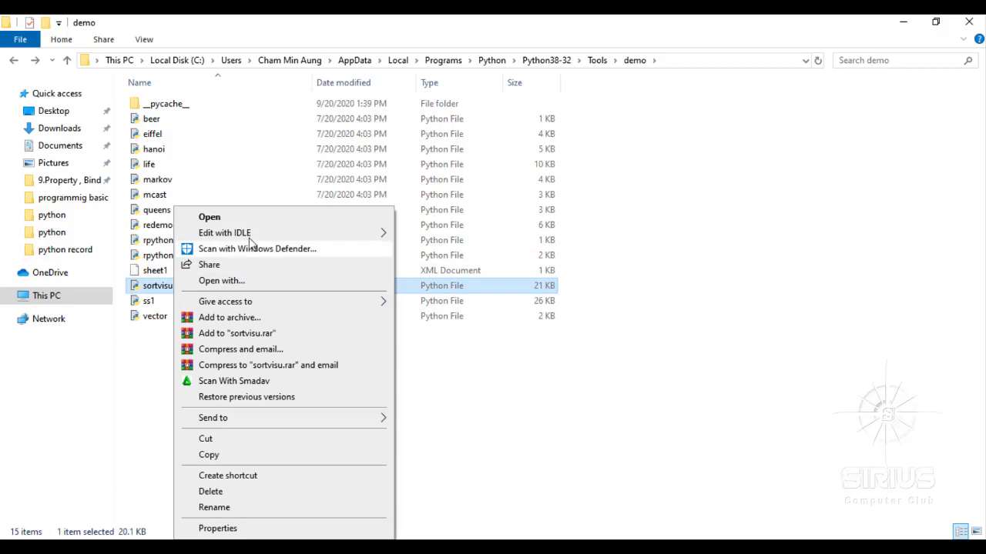
mouse_move(254, 235)
left_click(433, 240)
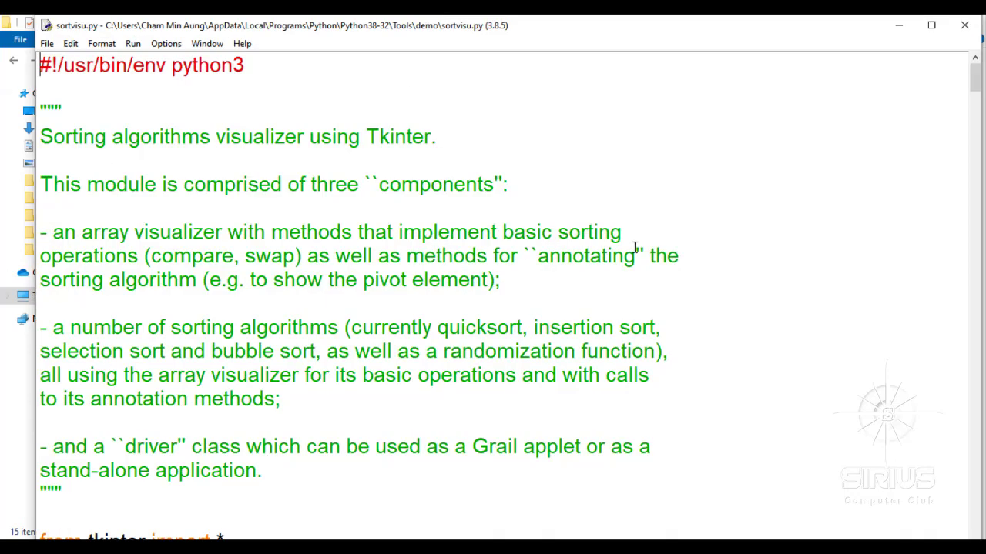
- Examine the sortvisu source code from its beginning to the main program, and close the editor window
scroll(504, 269, "down", 20)
scroll(504, 269, "down", 20)
scroll(505, 269, "down", 20)
scroll(505, 268, "down", 5)
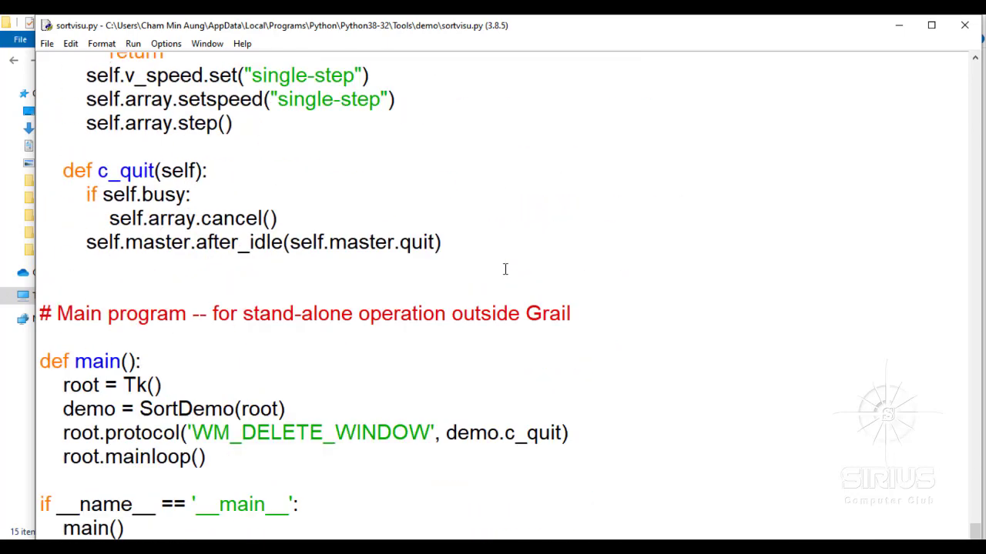
scroll(505, 269, "up", 20)
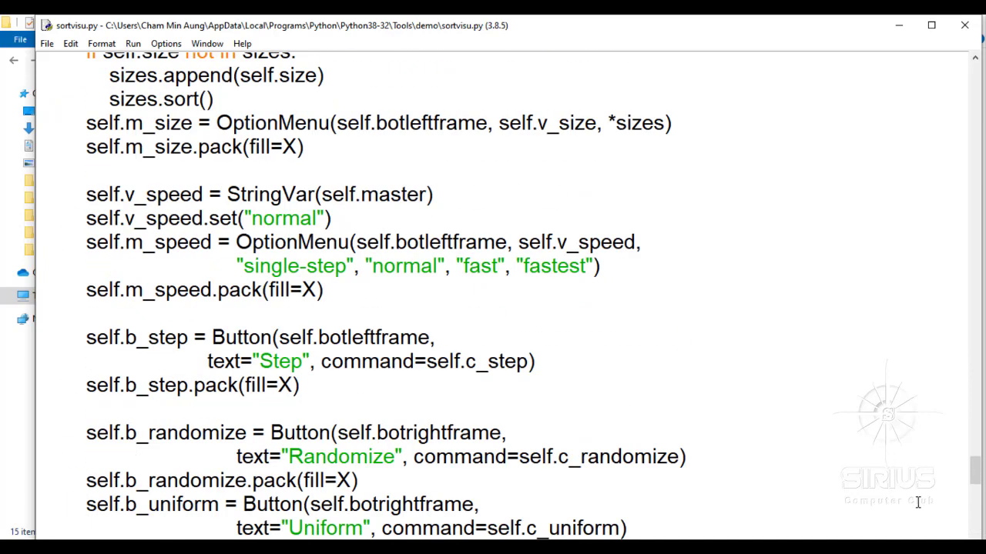
left_click_drag(976, 457, 978, 152)
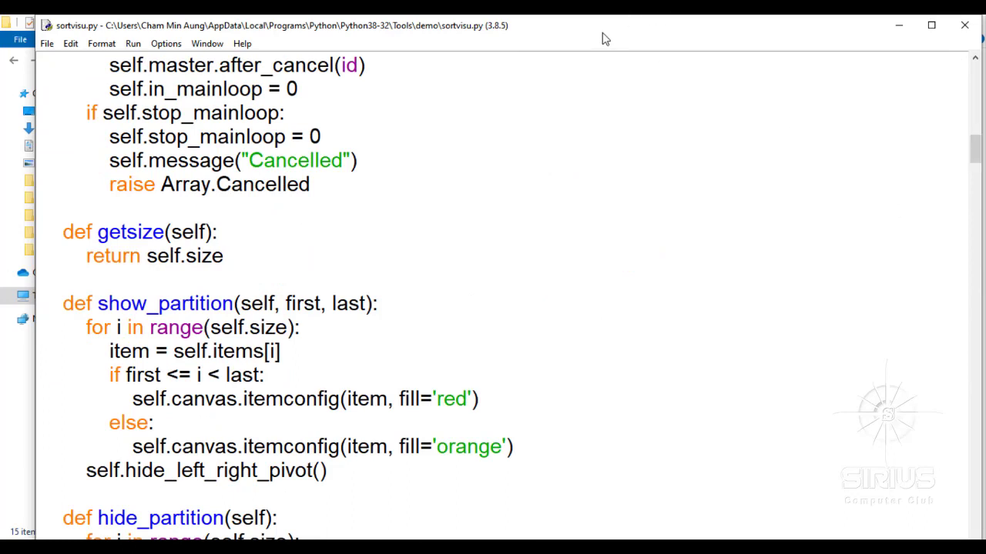
left_click_drag(606, 16, 577, 49)
left_click(936, 44)
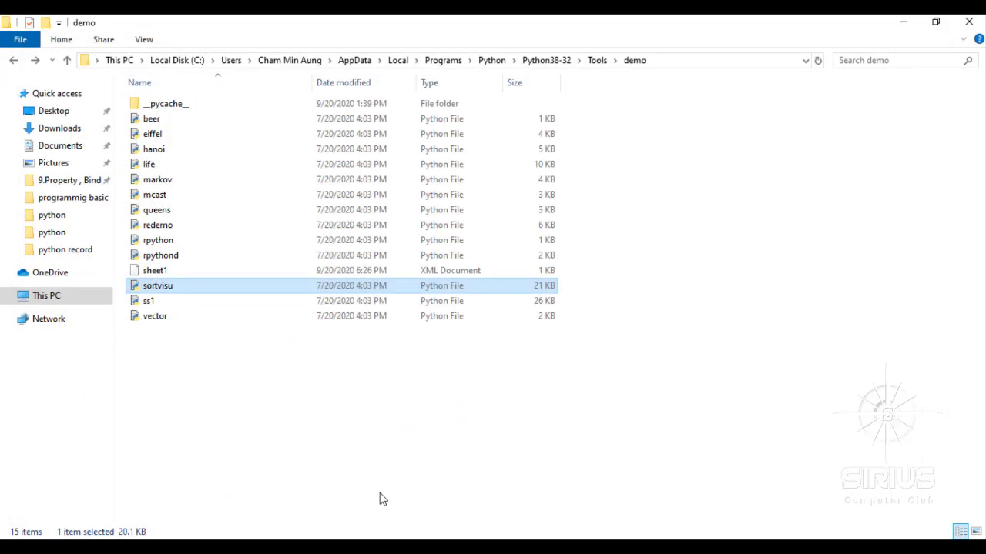
- Open a Command Prompt by running cmd, and move its window so the demo folder's file list stays visible
right_click(297, 412)
left_click(359, 258)
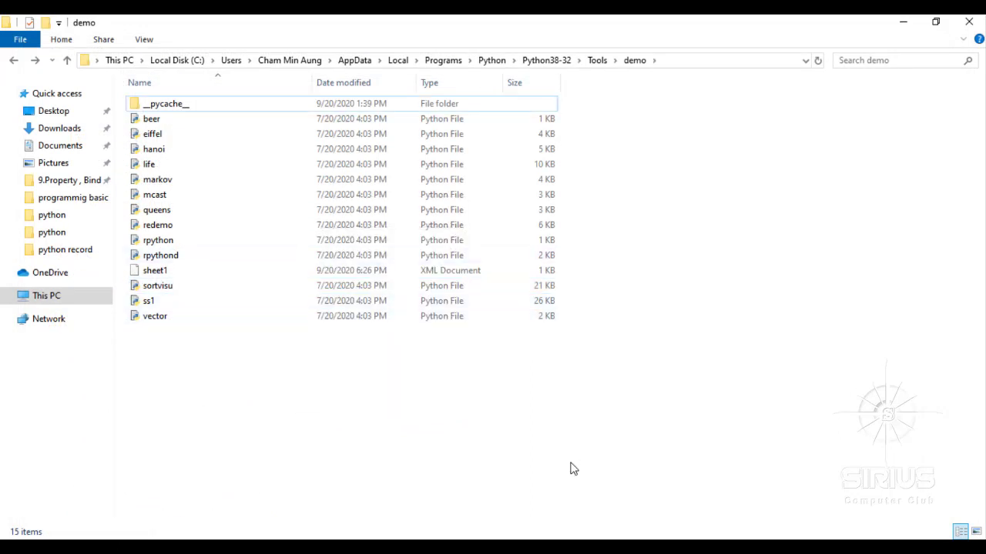
key("F9")
key("super+r")
type("cmd")
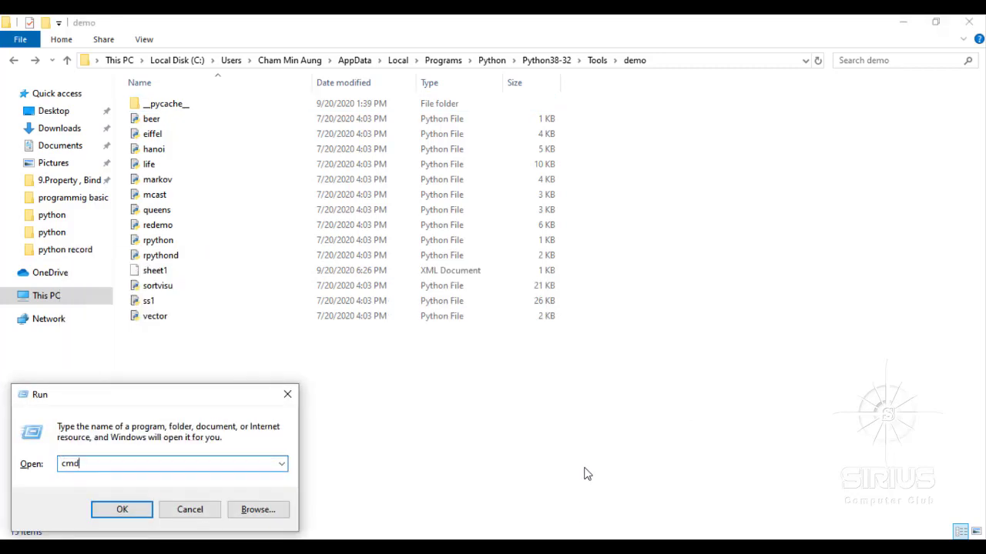
key("Return")
left_click_drag(396, 117, 428, 117)
left_click_drag(616, 115, 622, 115)
left_click(454, 268)
left_click_drag(381, 108, 598, 150)
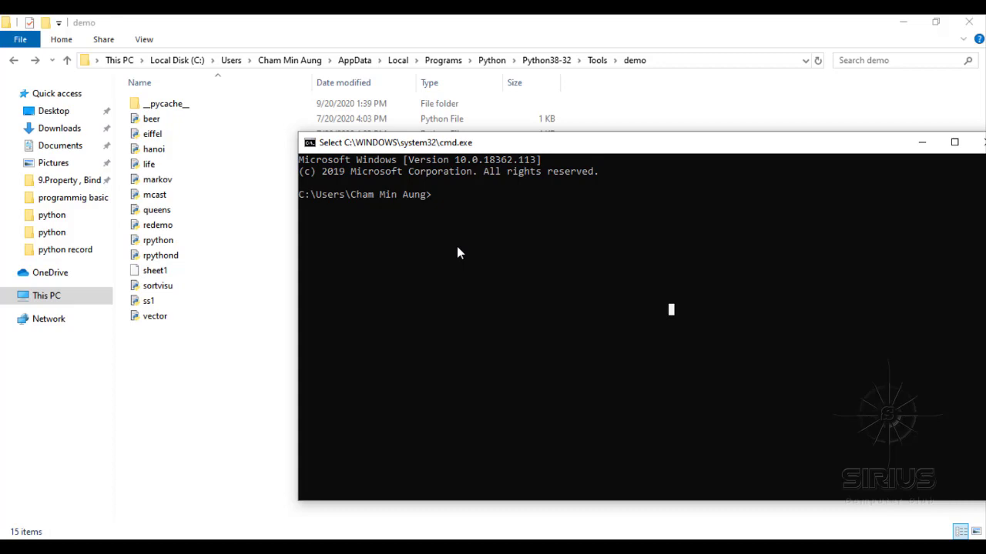
- Run sortvisu.py from the demo folder in the Command Prompt using the python command followed by the file's full path
type("python")
left_click_drag(582, 152, 559, 139)
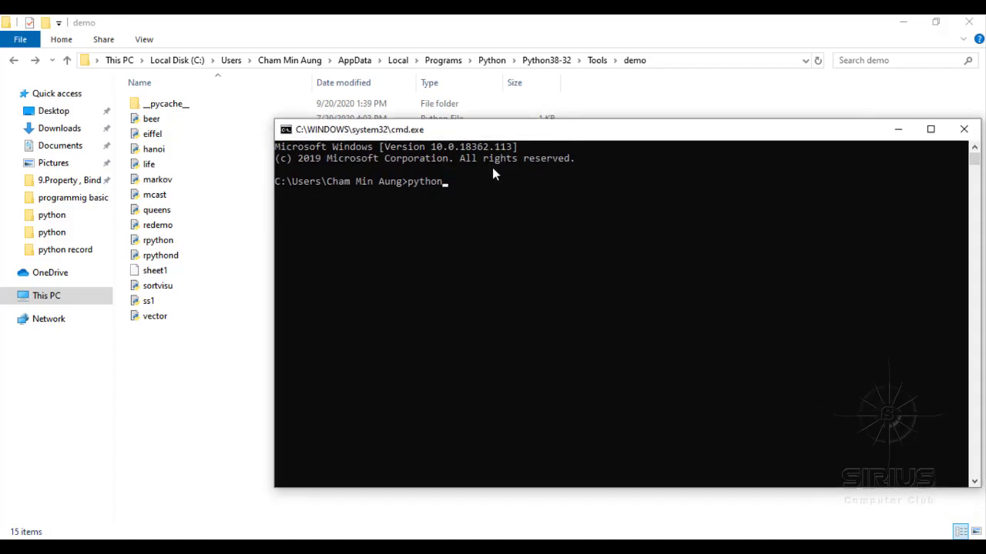
left_click_drag(458, 130, 476, 181)
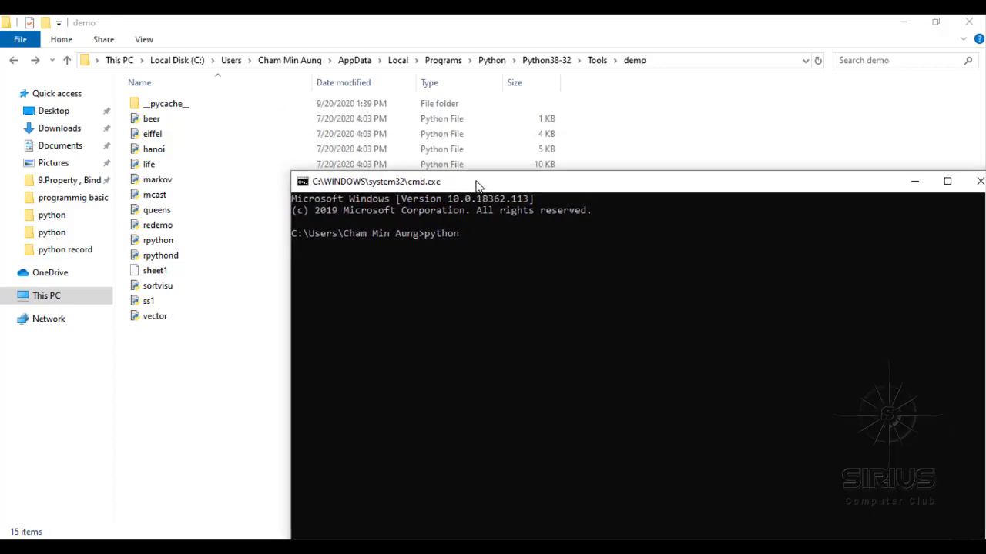
left_click_drag(162, 286, 620, 328)
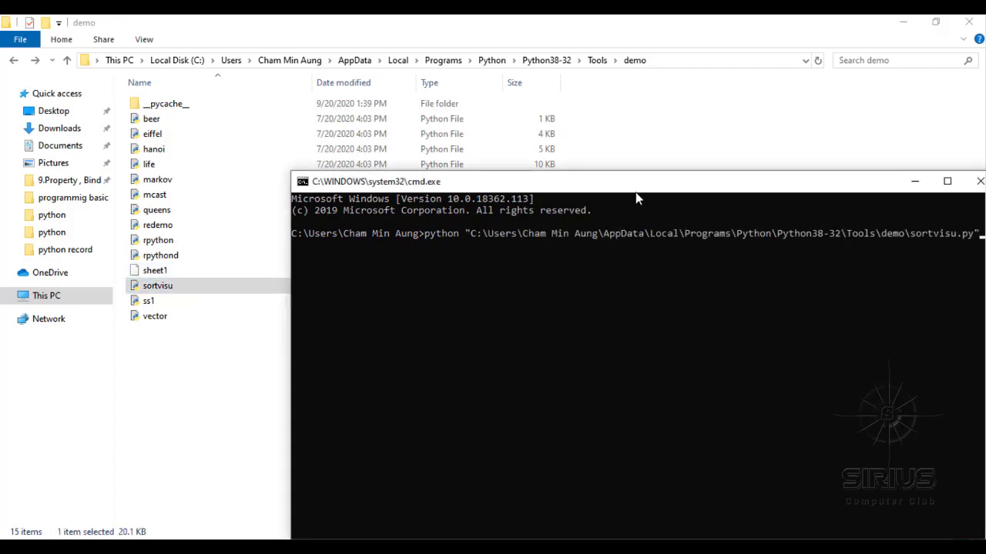
left_click_drag(631, 202, 504, 150)
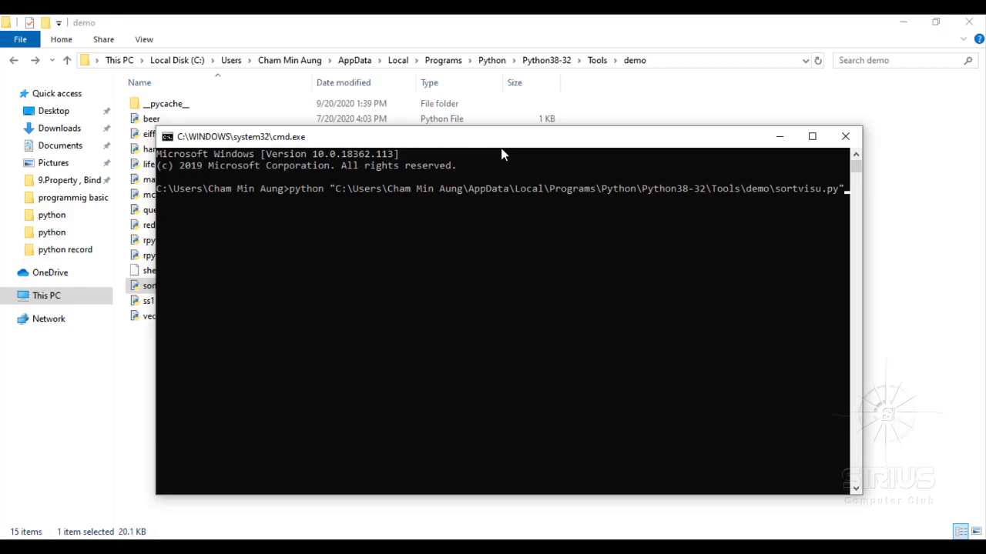
key("Return")
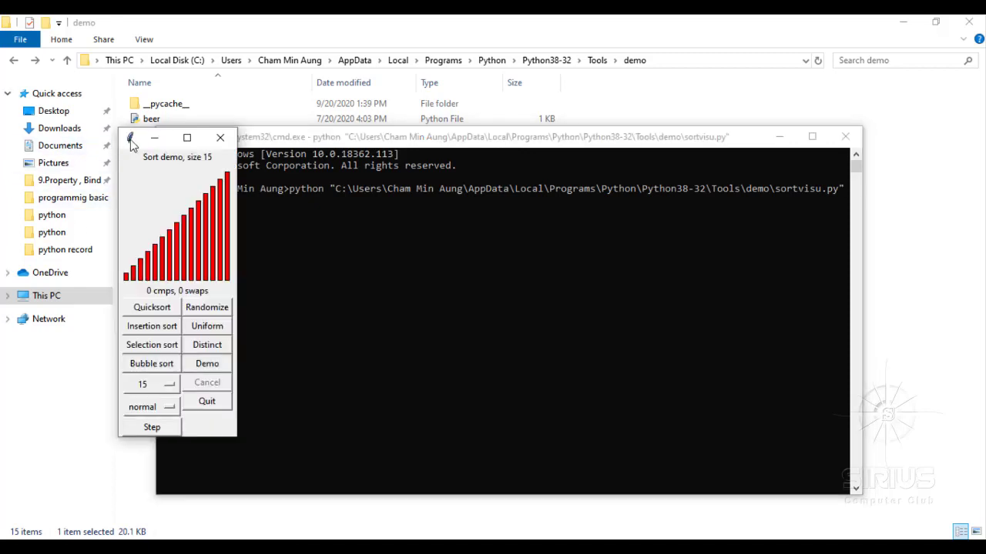
- Close the sort demo window and the Command Prompt
left_click(130, 139)
left_click(130, 138)
left_click(218, 141)
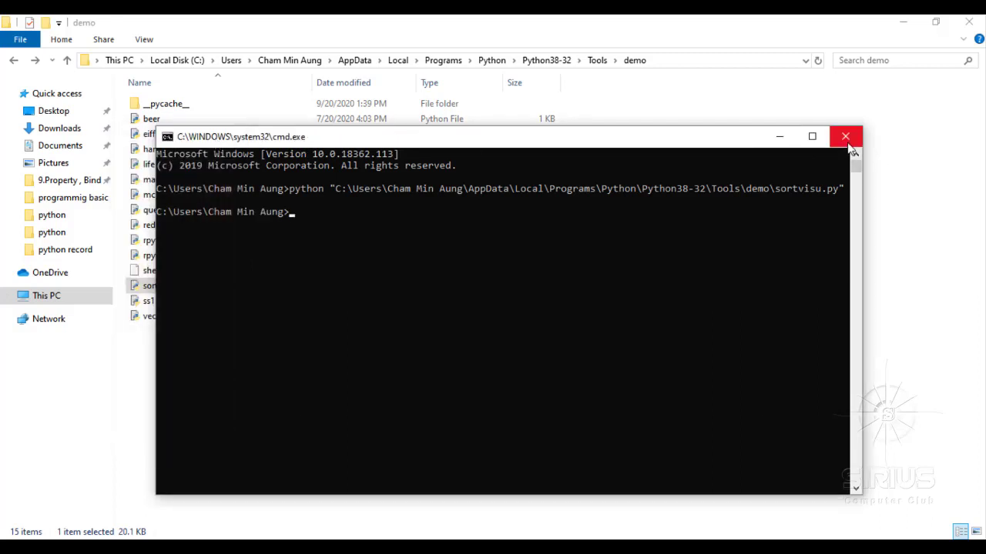
left_click_drag(431, 145, 519, 122)
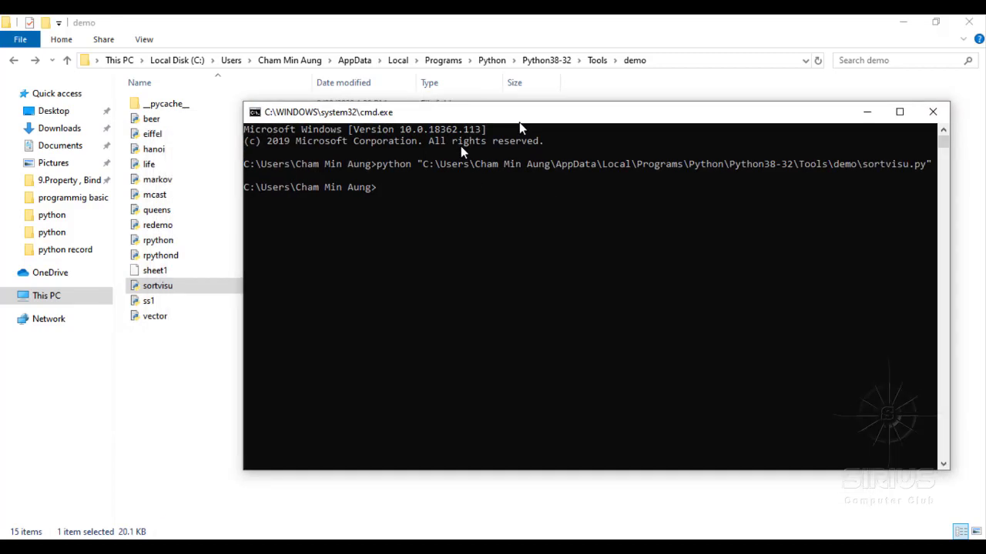
left_click(932, 111)
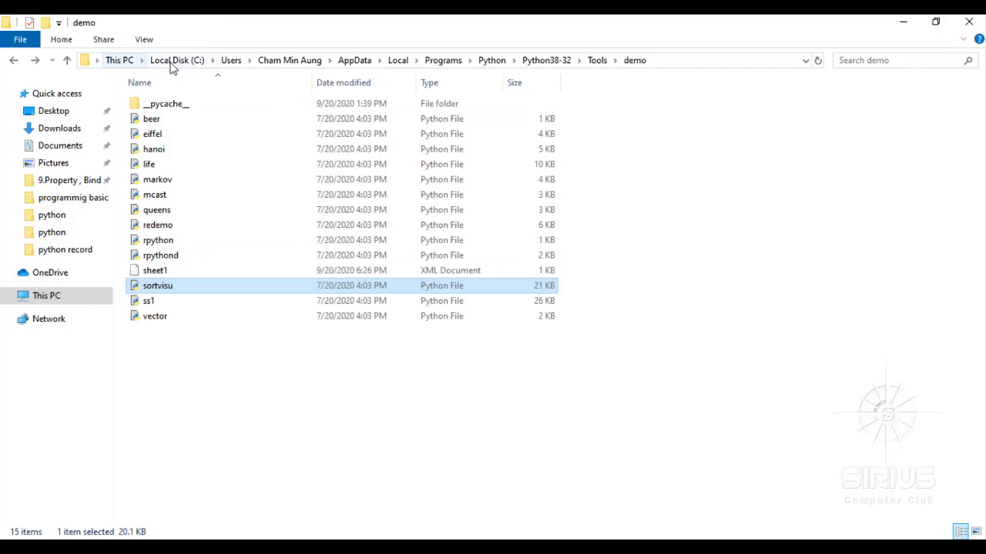
- Show the demo folder's full path as editable text and point out its backslash separators
left_click(663, 65)
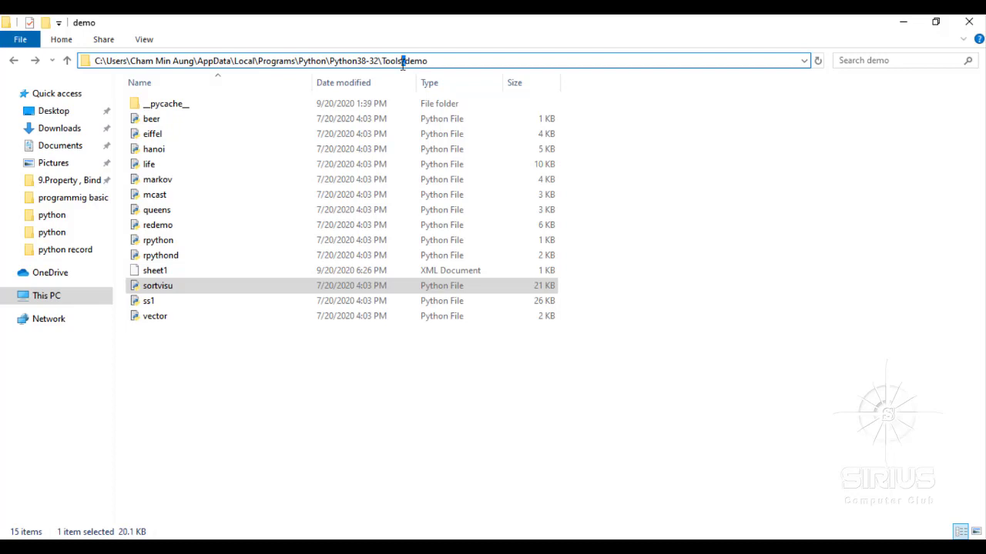
left_click(440, 61)
type("/")
key("BackSpace")
- Open a new Command Prompt by running cmd, narrow its window and place it beside the demo file list
key("super+r")
type("cmd")
key("Return")
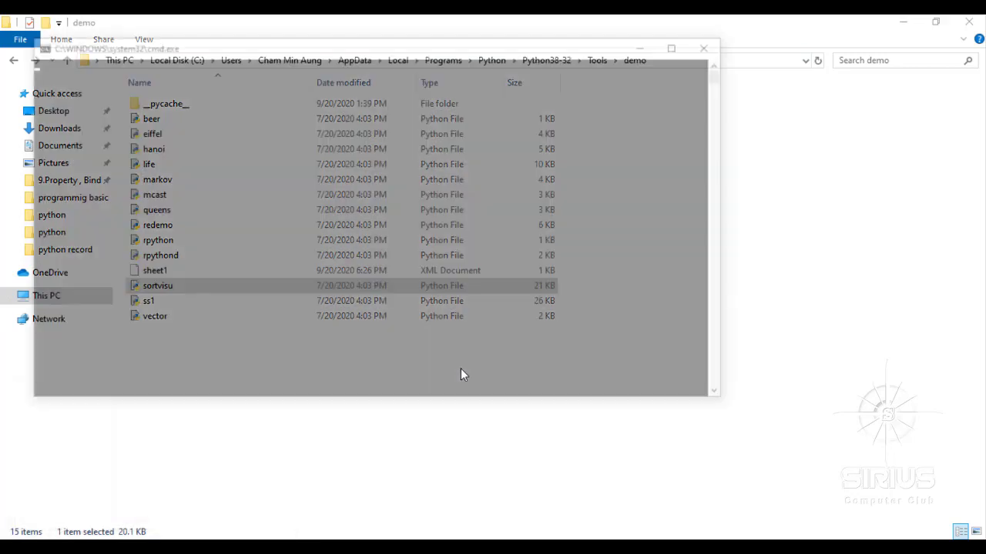
left_click_drag(298, 57, 454, 105)
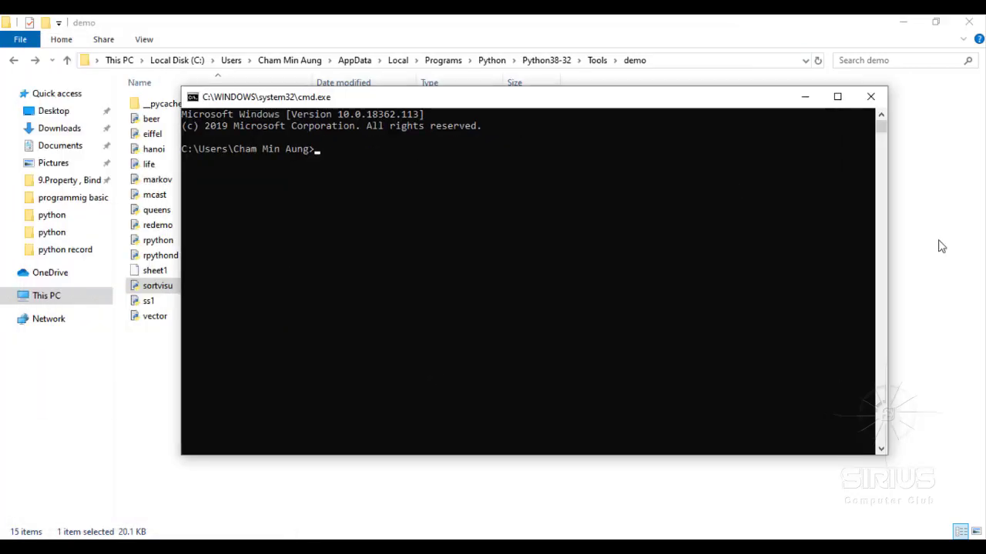
left_click_drag(887, 248, 834, 238)
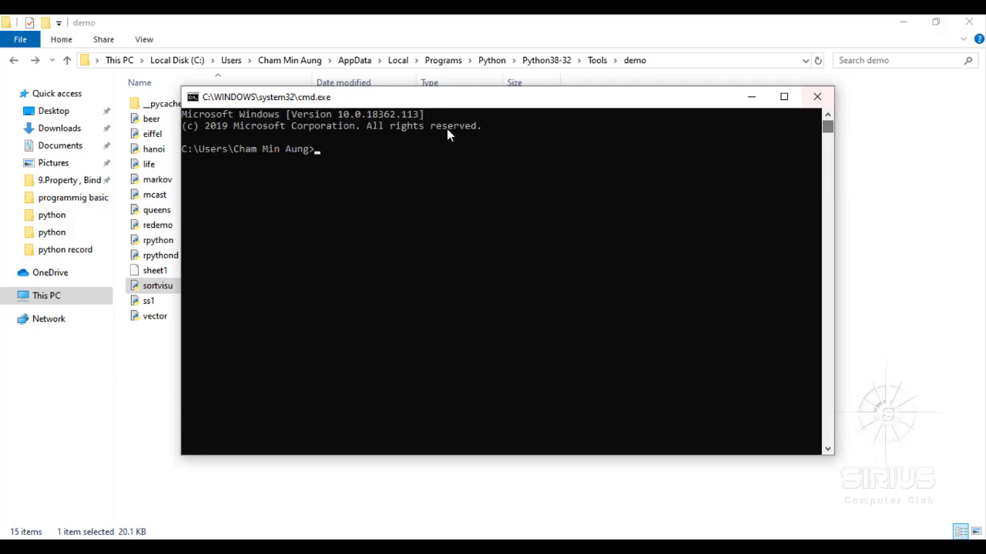
left_click_drag(439, 104, 570, 131)
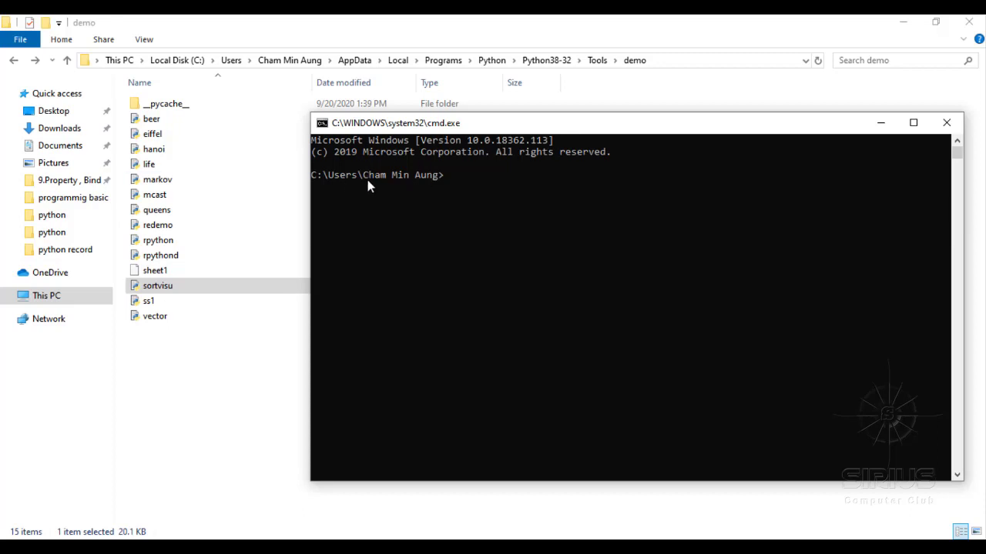
- Try to change to the demo folder by running cd\AppData\Local\Programs\Python\Python38-32\Tools\demo, copying the path from File Explorer
left_click_drag(462, 126, 475, 137)
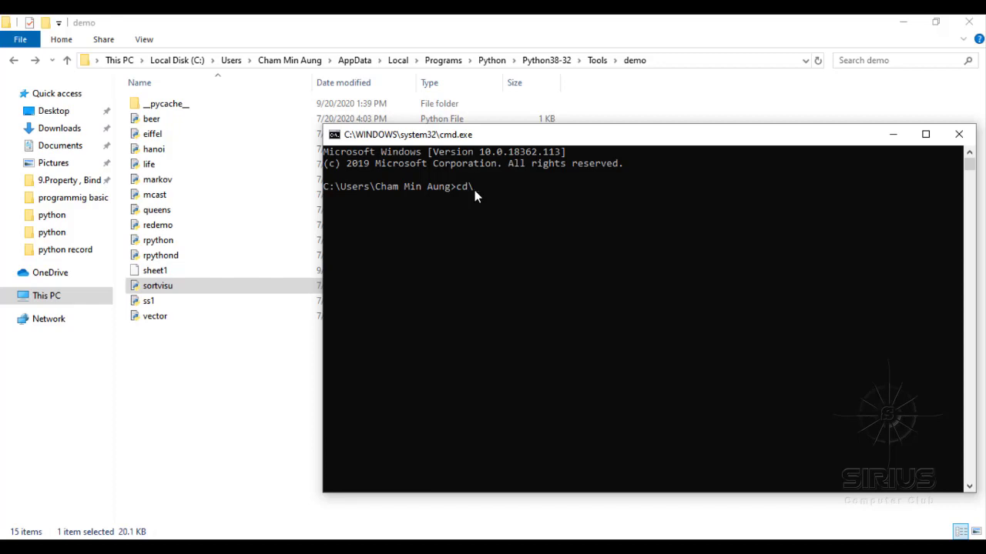
left_click(660, 60)
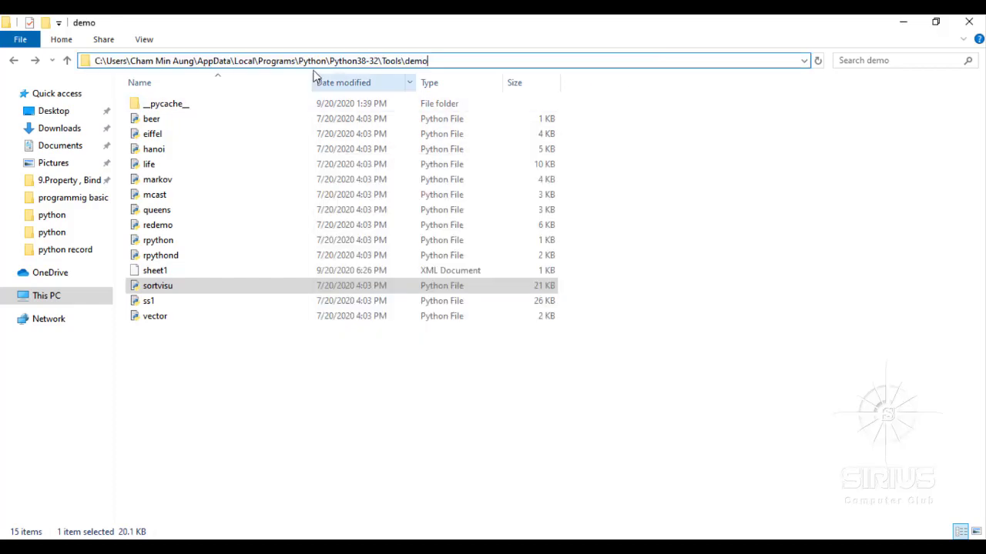
left_click_drag(197, 60, 460, 62)
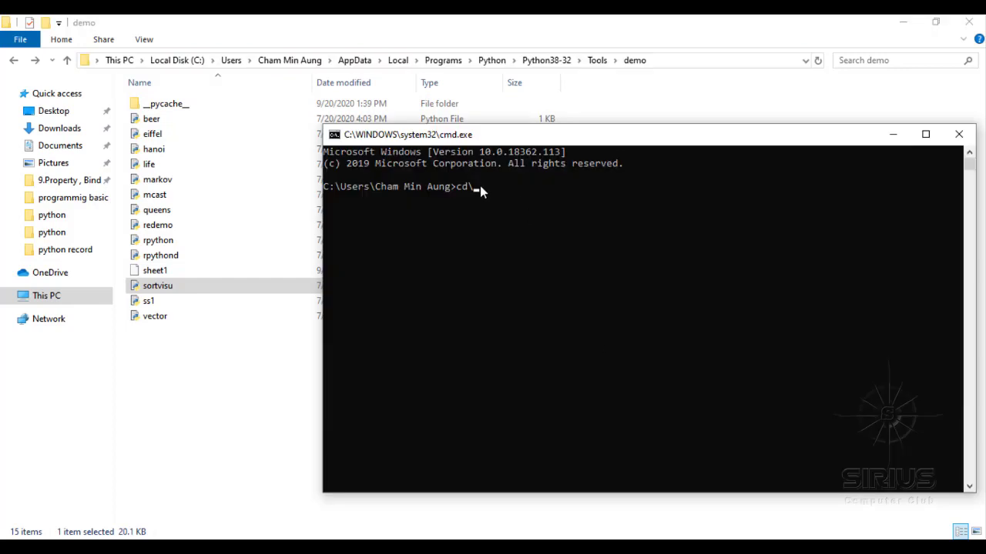
type("AppData\\Local\\Programs\\Python\\Python38-32\\Tools\\demo")
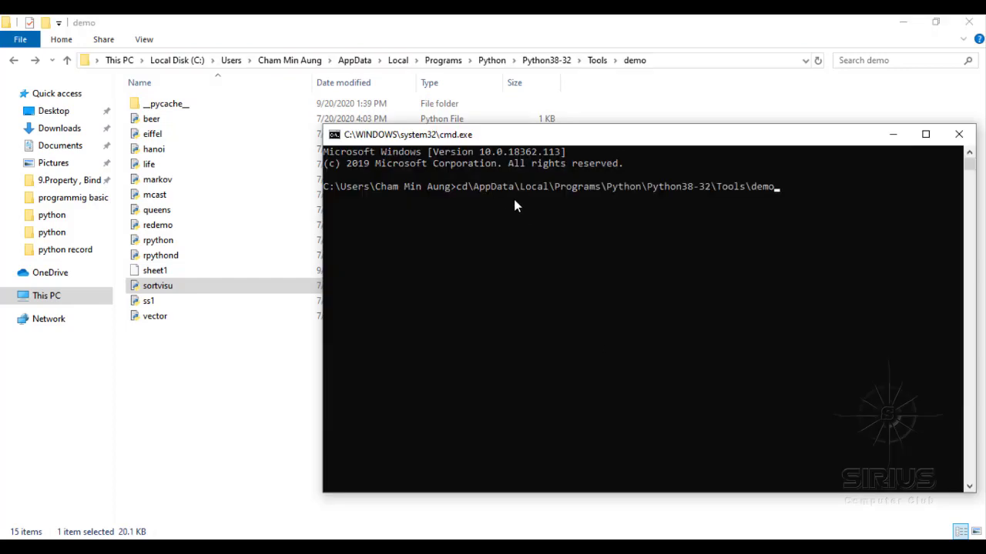
left_click_drag(598, 139, 612, 143)
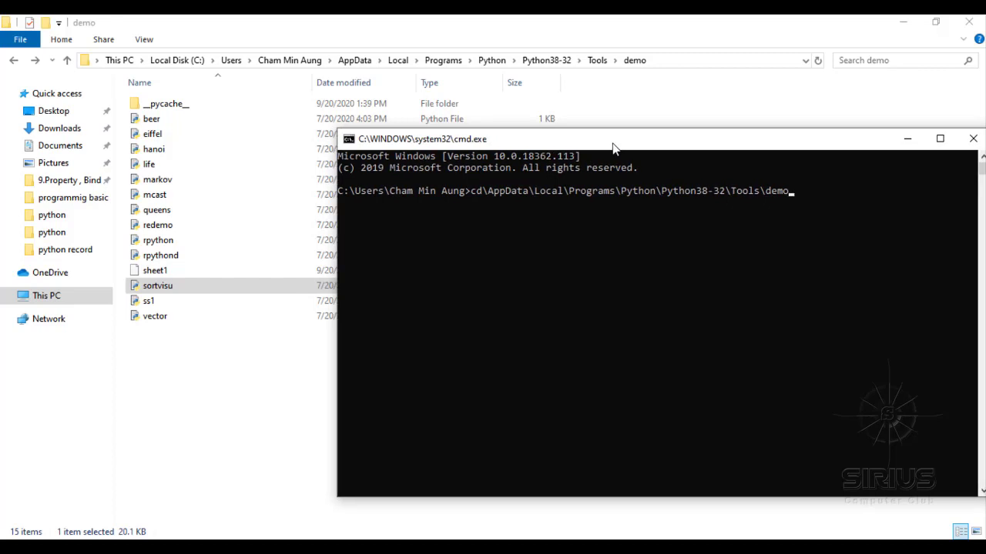
key("Return")
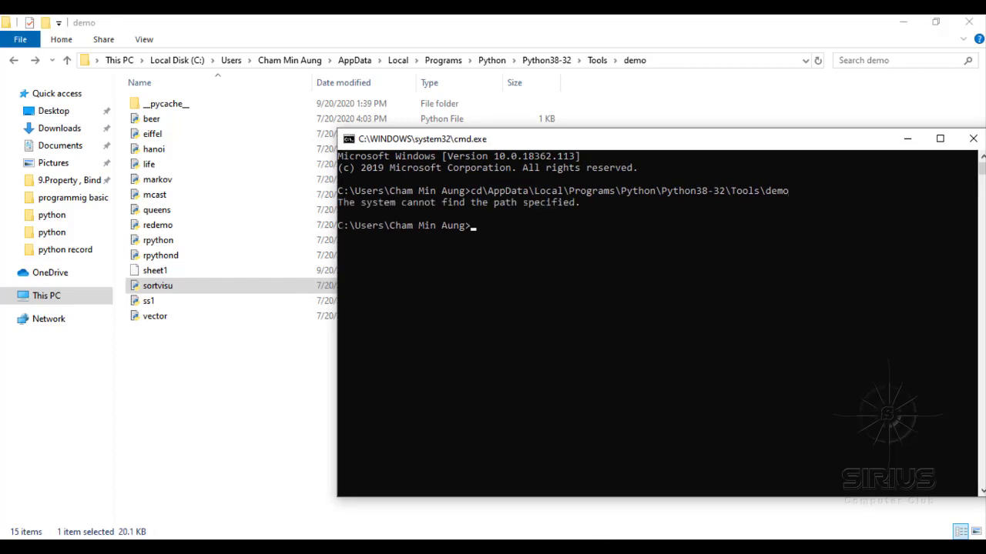
left_click(688, 297)
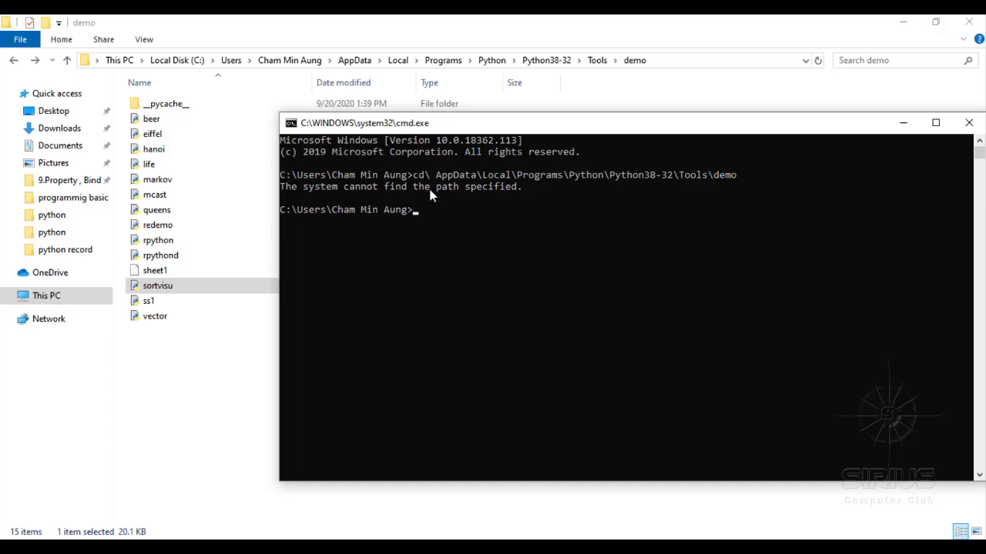
- Change to the demo folder by running cd with the relative path AppData\Local\Programs\Python\Python38-32\Tools\demo, copied from File Explorer's folder path
type("cd")
left_click_drag(585, 134, 586, 146)
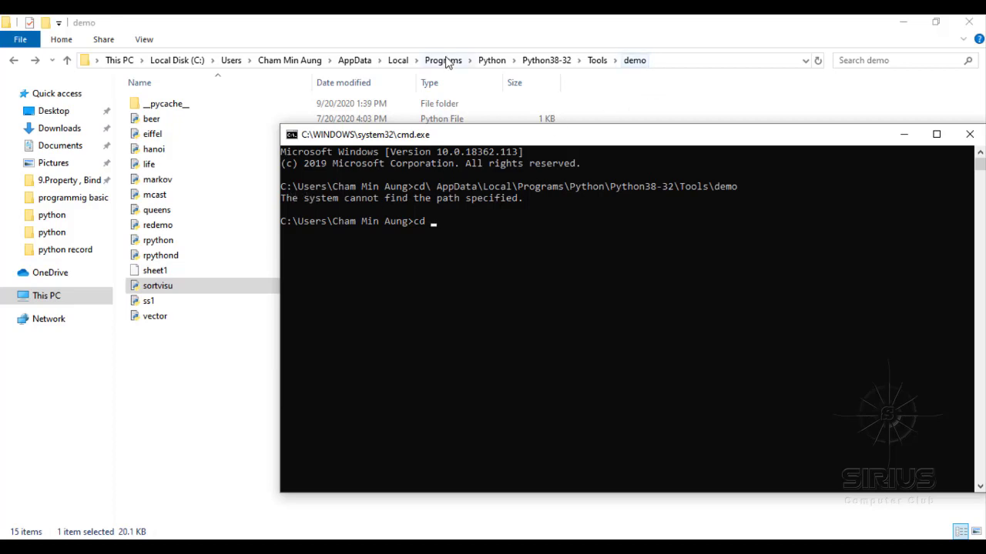
left_click(664, 60)
left_click(665, 60)
left_click_drag(195, 60, 569, 57)
key("super+c")
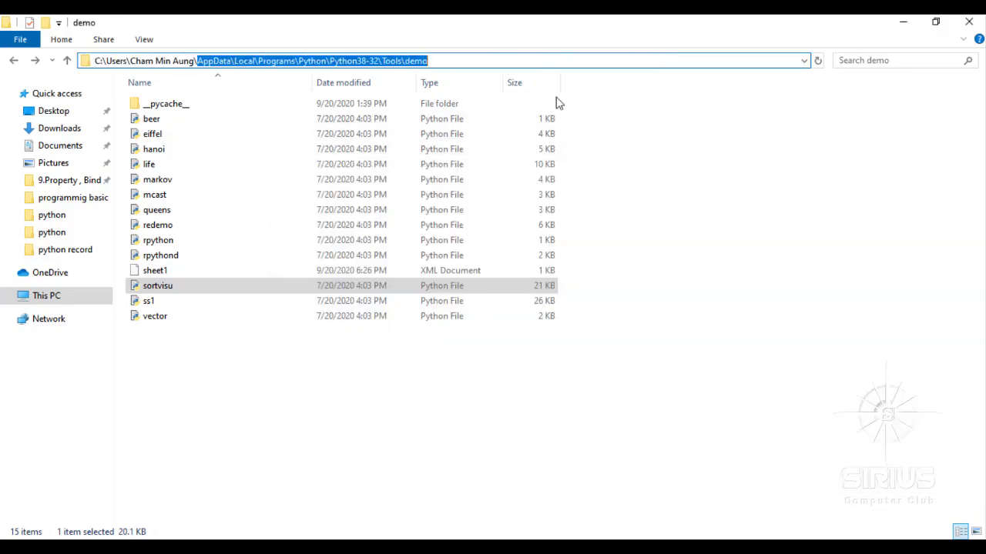
key("alt+Tab")
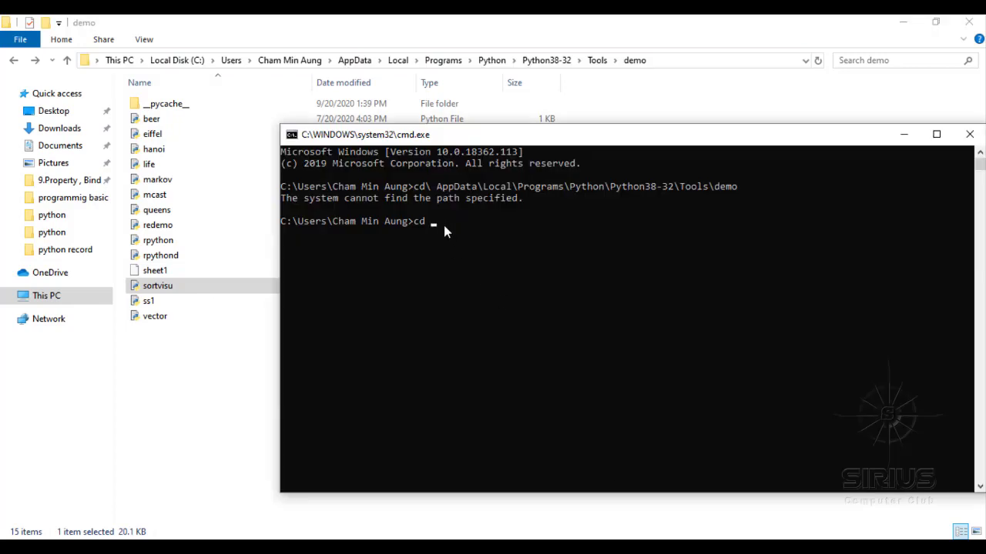
right_click(445, 227)
left_click_drag(613, 146, 571, 115)
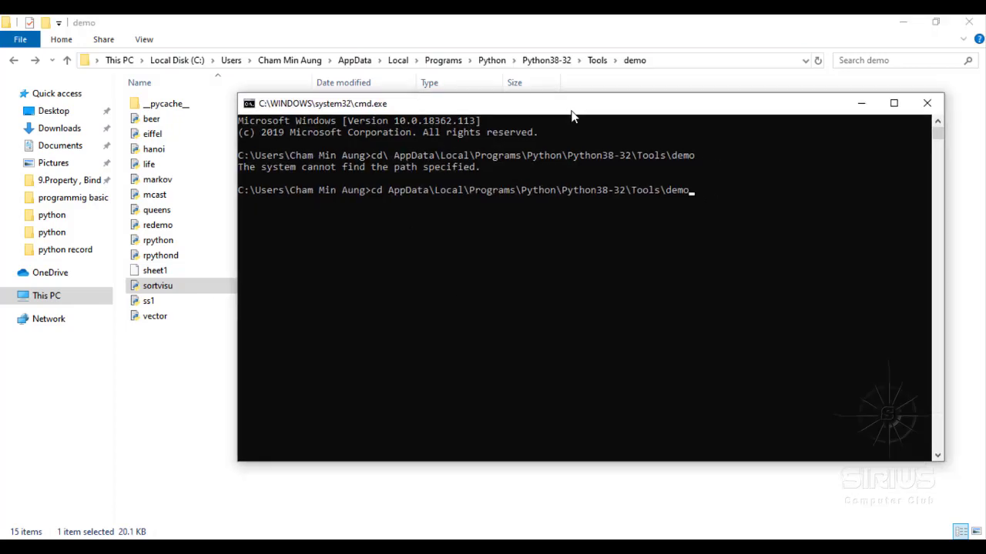
key("Return")
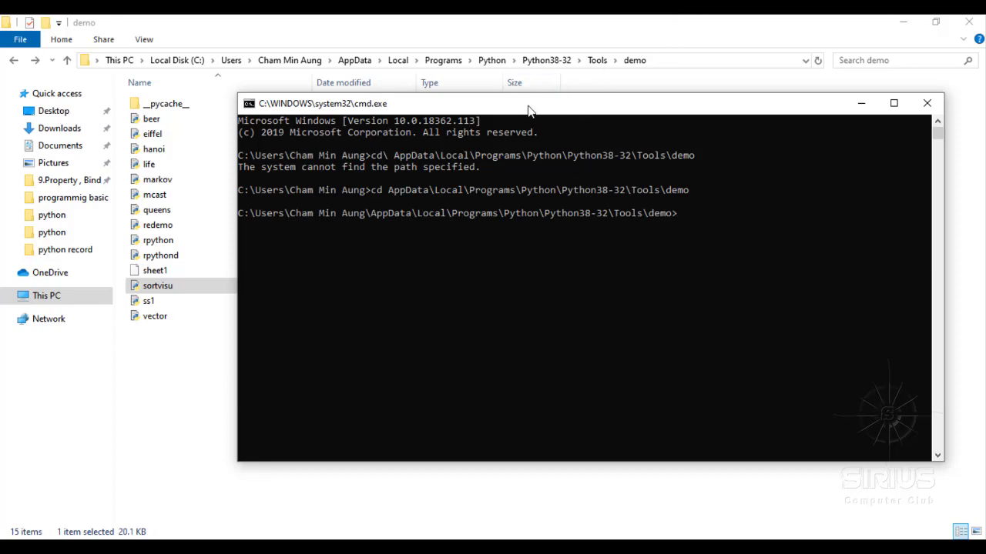
- Run the spreadsheet demo from the demo folder prompt with the command python ss1.py
left_click_drag(528, 110, 528, 115)
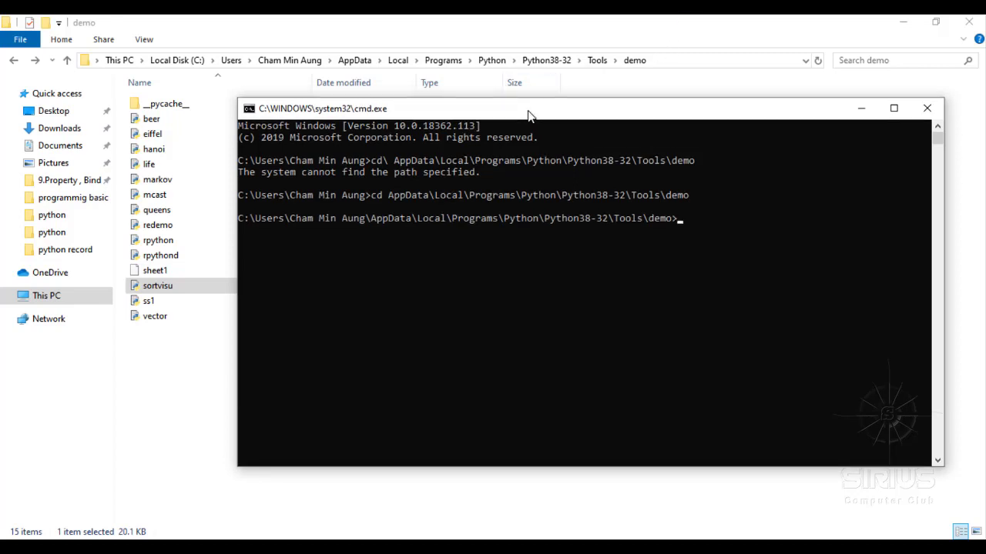
left_click_drag(531, 114, 566, 126)
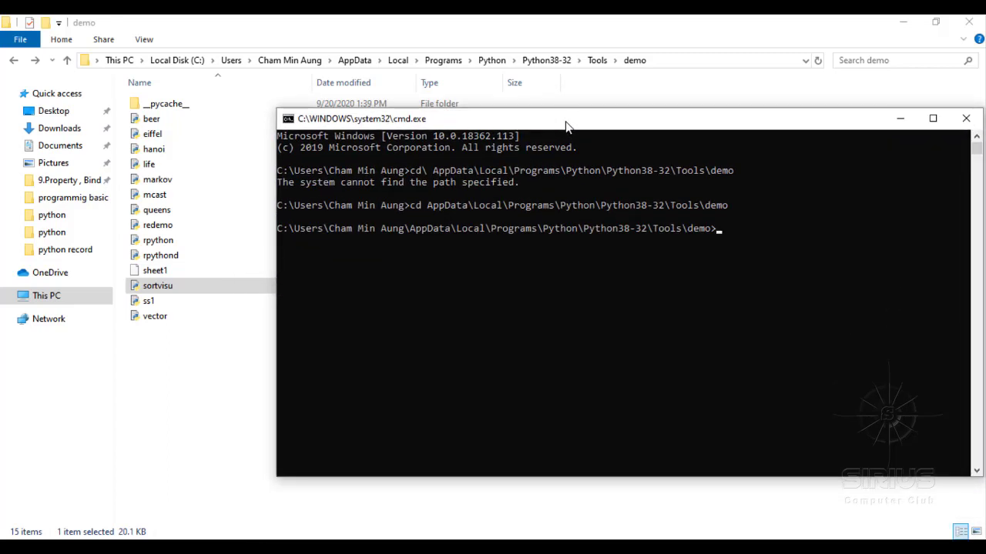
type("python")
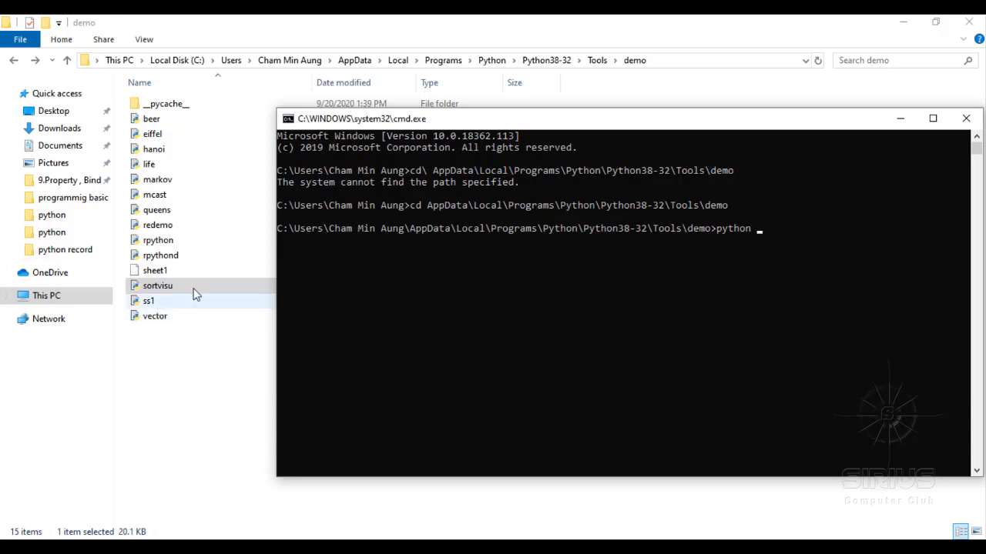
type("ss")
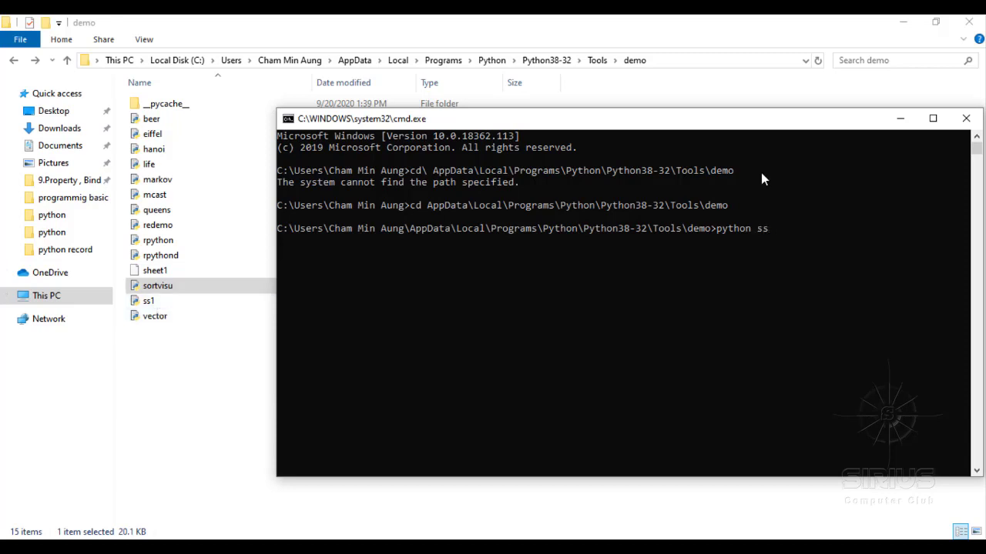
type("1,")
type(".py")
key("Return")
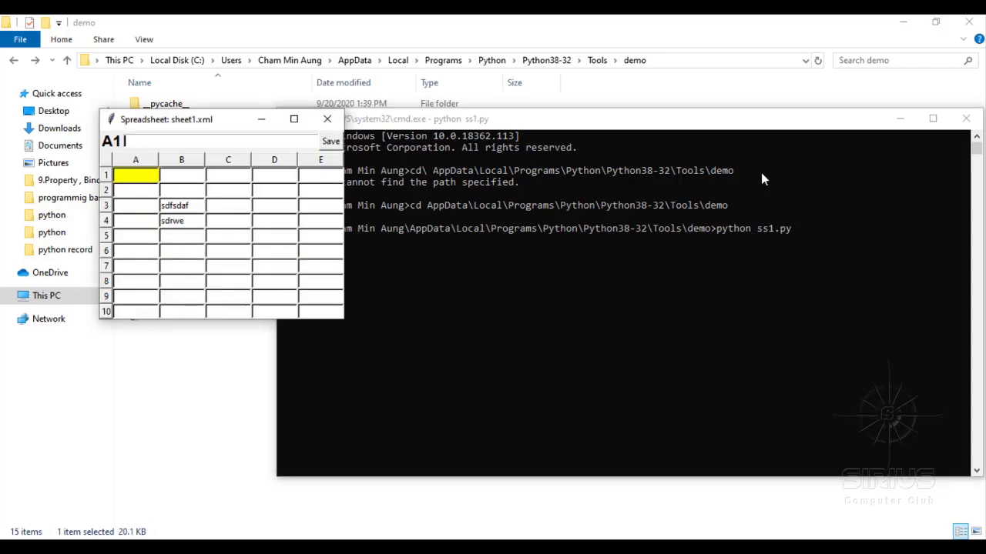
- Move the spreadsheet demo over the Command Prompt and close it, then close the Command Prompt
left_click_drag(187, 127, 502, 163)
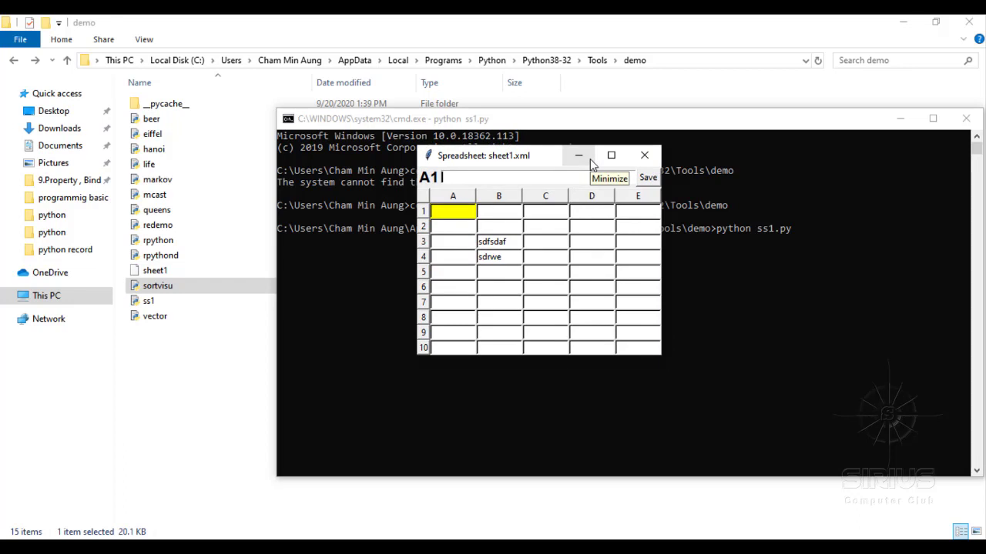
left_click(639, 158)
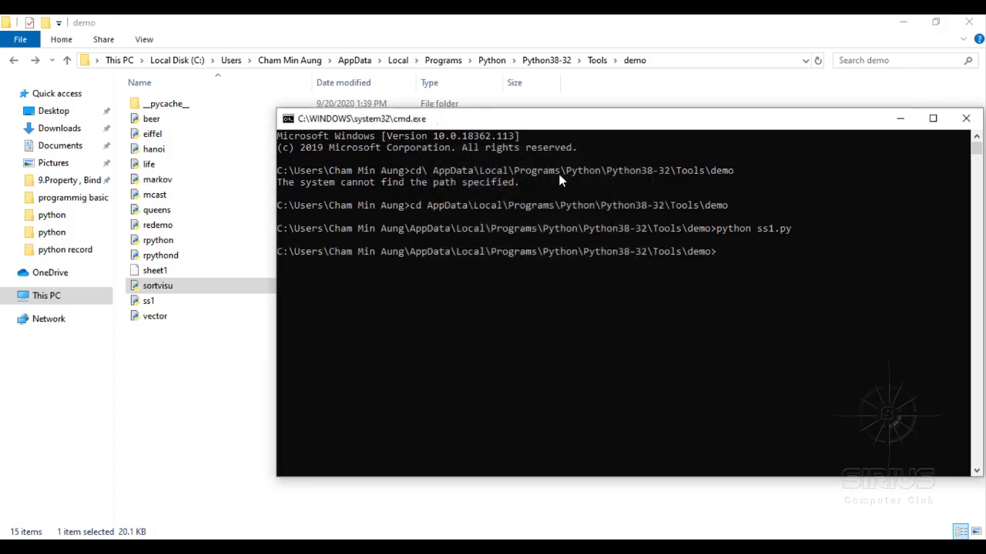
left_click_drag(609, 127, 550, 126)
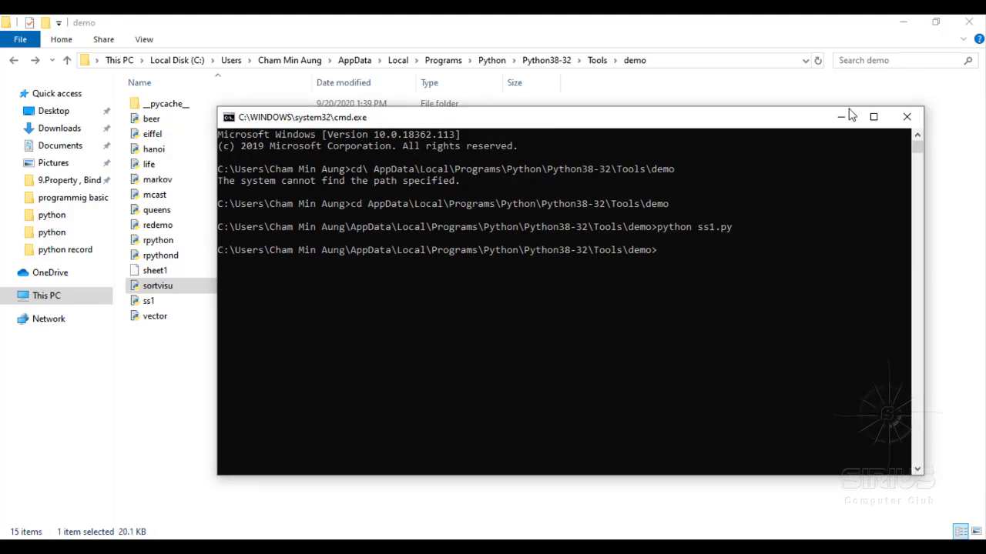
left_click_drag(711, 119, 715, 77)
left_click_drag(928, 230, 802, 231)
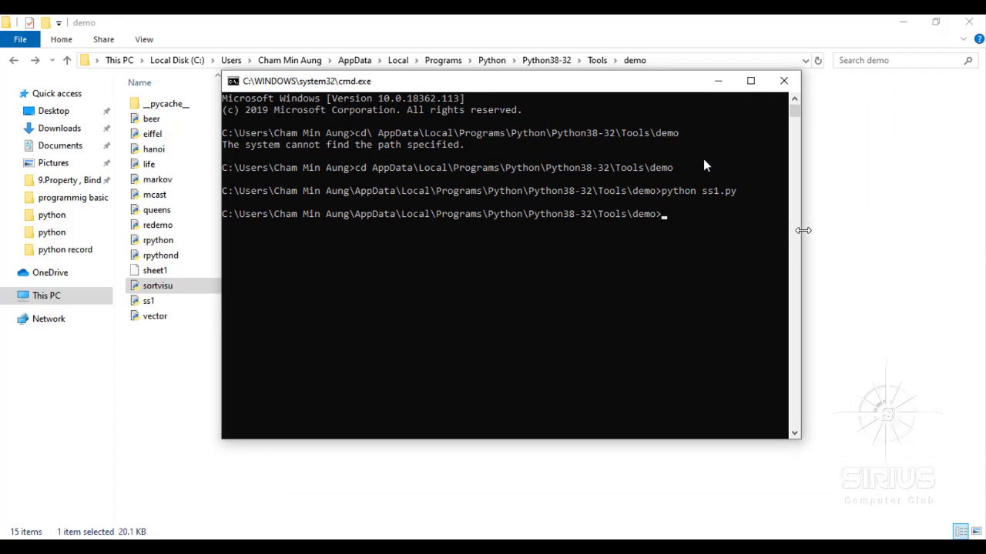
left_click_drag(376, 84, 394, 107)
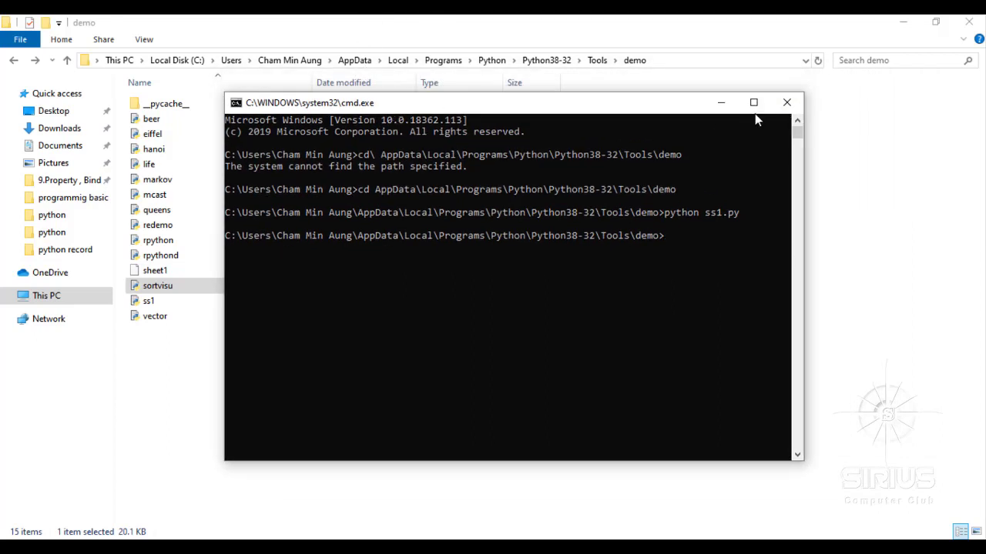
left_click(786, 102)
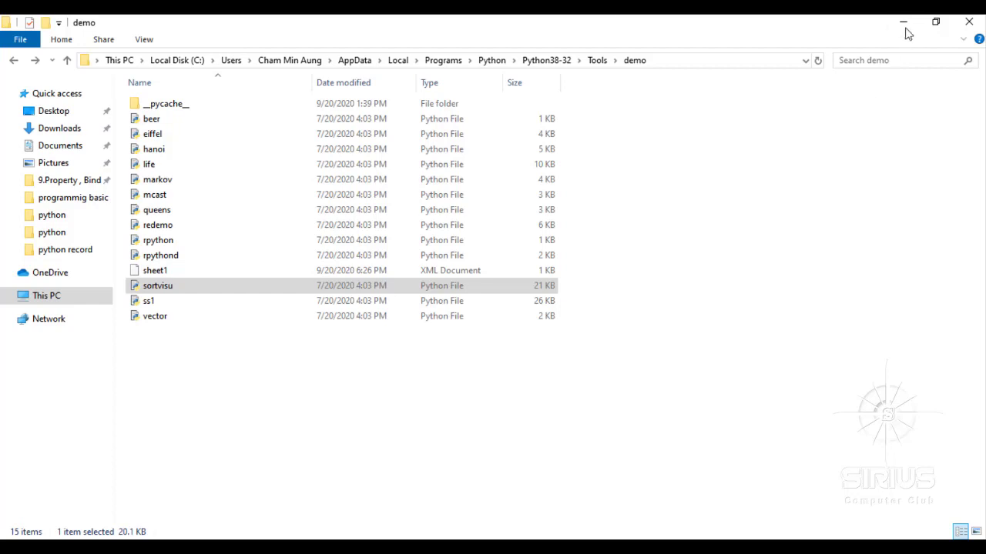
- Minimize the demo folder window and refresh the desktop twice
left_click(903, 22)
right_click(286, 140)
left_click(327, 189)
right_click(312, 100)
left_click(358, 145)
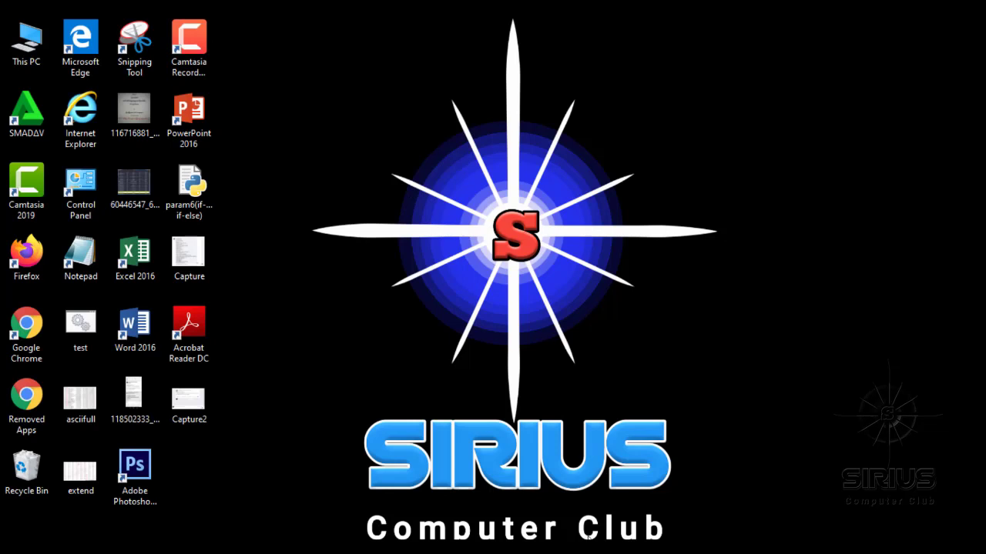